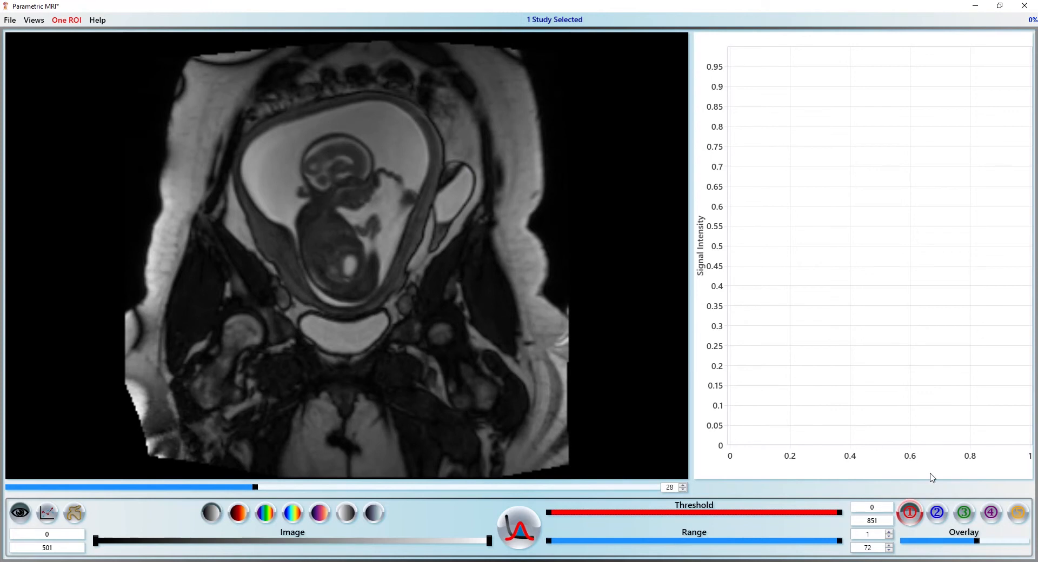
# - Cycle the active region of interest through ROIs two to five and return to ROI one
pyautogui.click(937, 513)
pyautogui.click(960, 516)
pyautogui.click(991, 512)
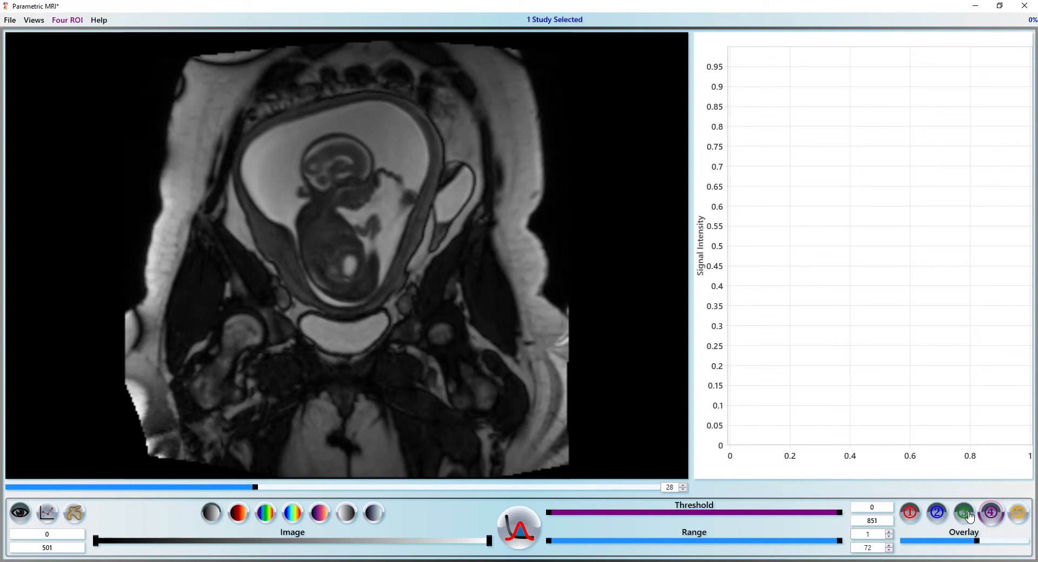
pyautogui.click(964, 513)
pyautogui.click(936, 512)
pyautogui.click(910, 513)
pyautogui.click(937, 513)
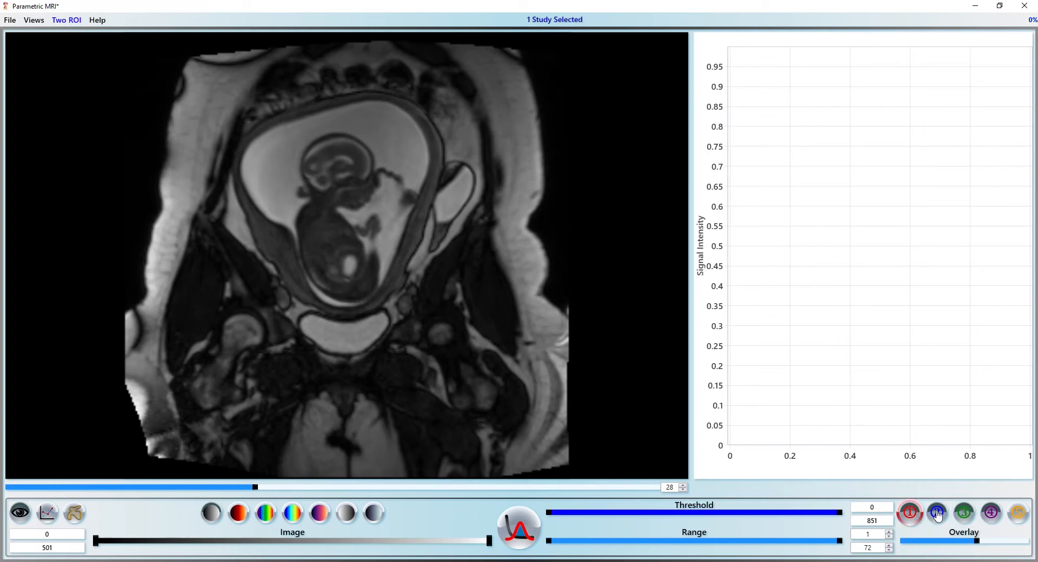
pyautogui.click(991, 512)
pyautogui.click(1016, 514)
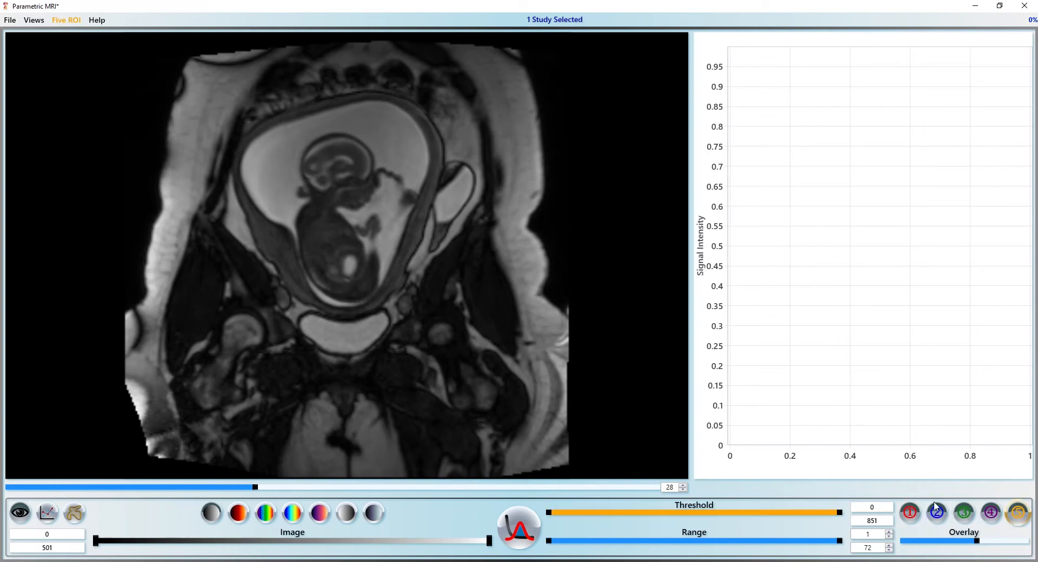
pyautogui.click(909, 514)
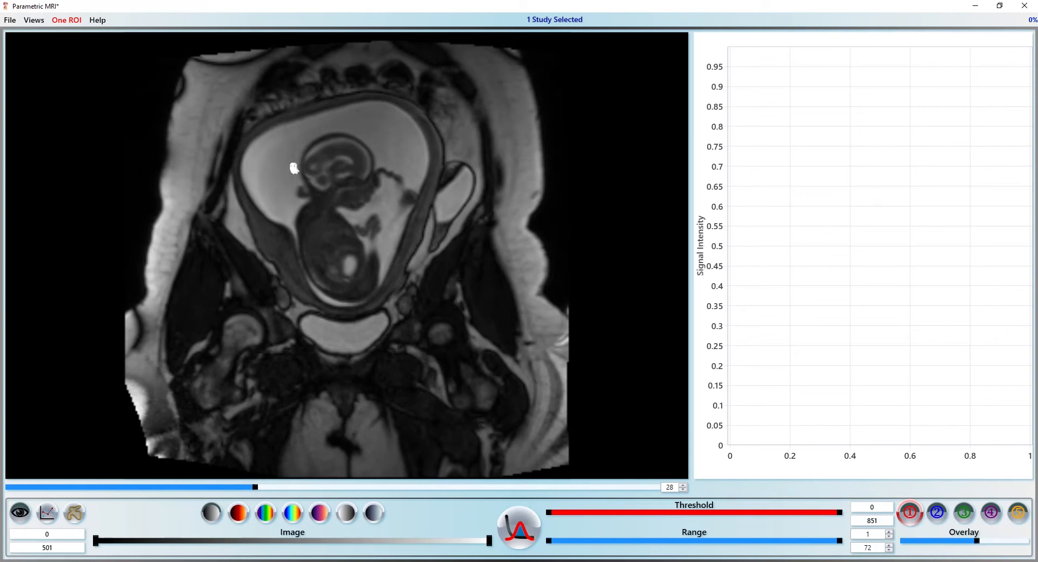
# - Cycle through the circle, polygon and region-growing ROI tools, and reset the image intensity range to its full extent
pyautogui.click(80, 519)
pyautogui.rightClick(80, 517)
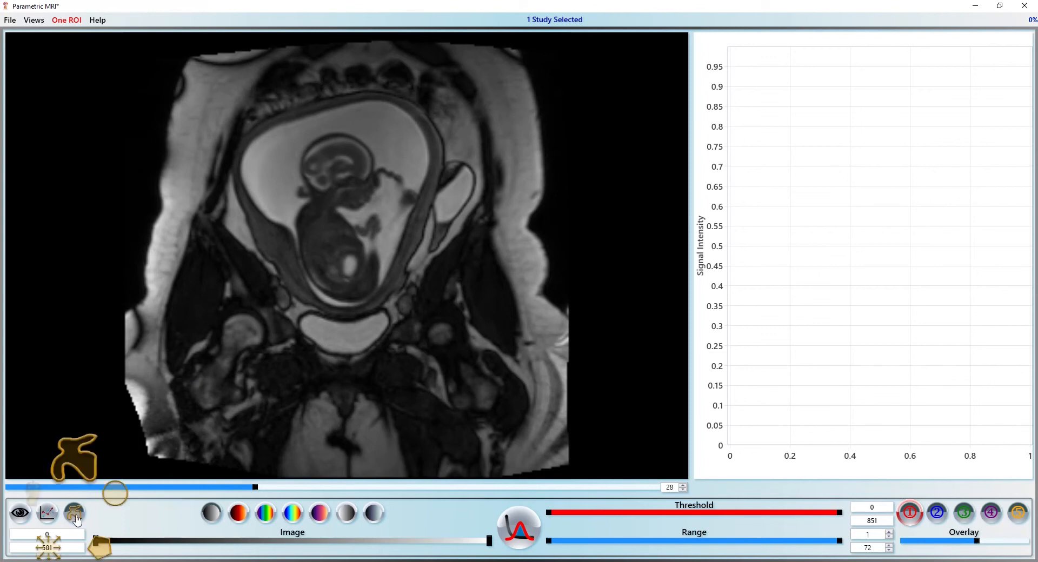
pyautogui.click(113, 498)
pyautogui.click(113, 498)
pyautogui.click(114, 498)
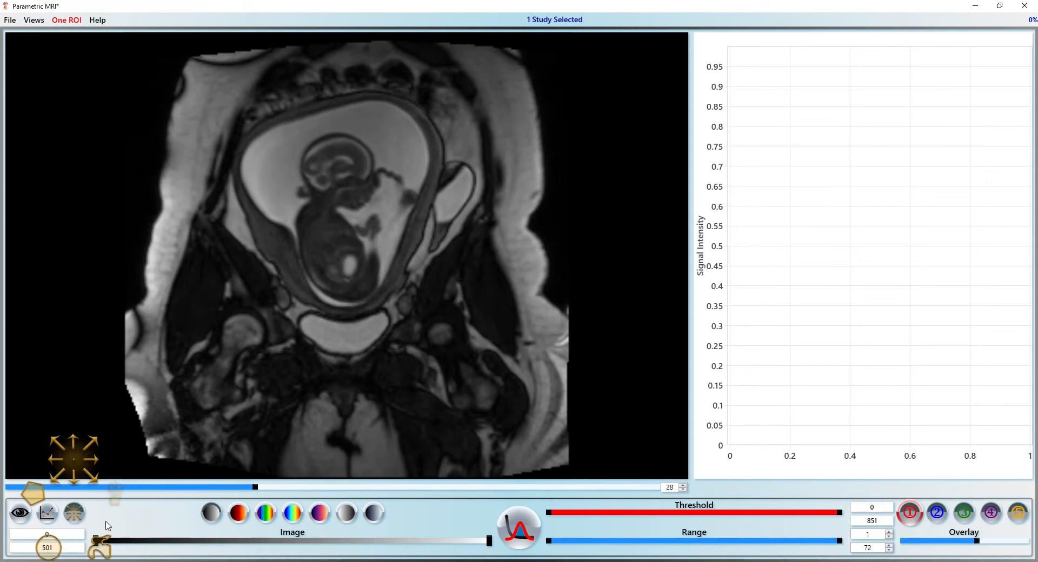
pyautogui.click(110, 538)
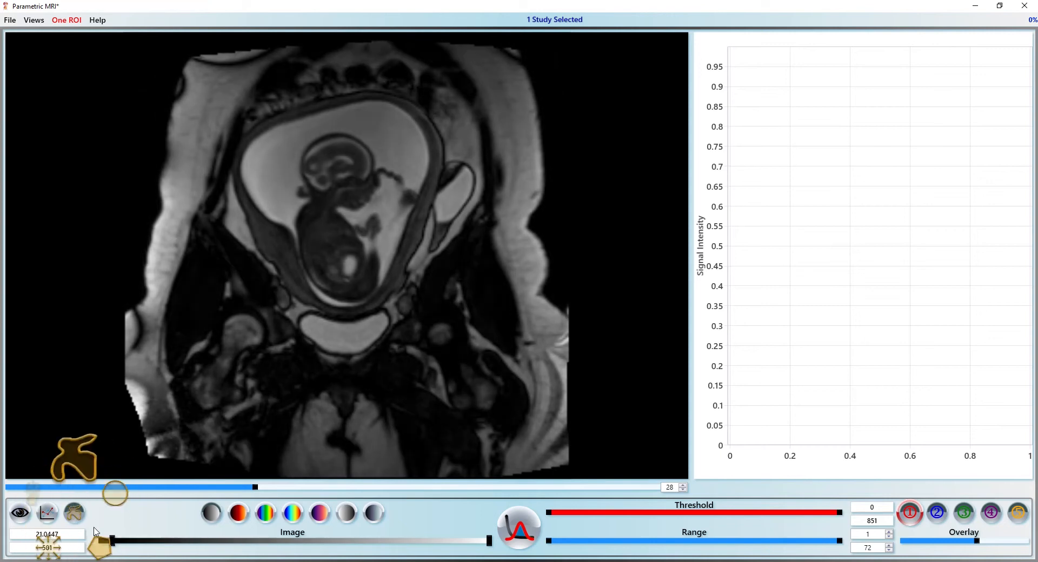
pyautogui.click(110, 493)
pyautogui.click(113, 493)
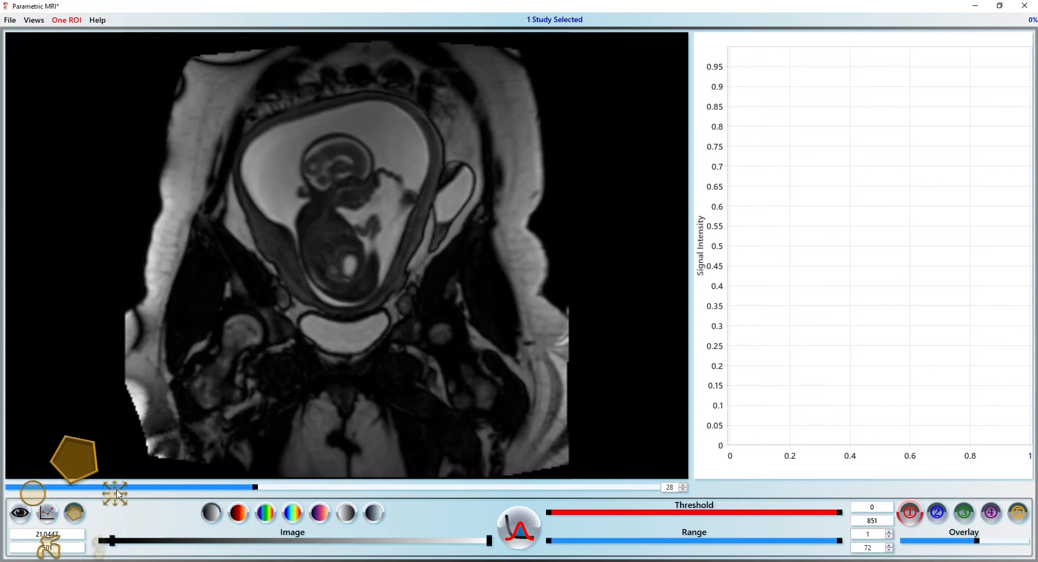
pyautogui.click(116, 493)
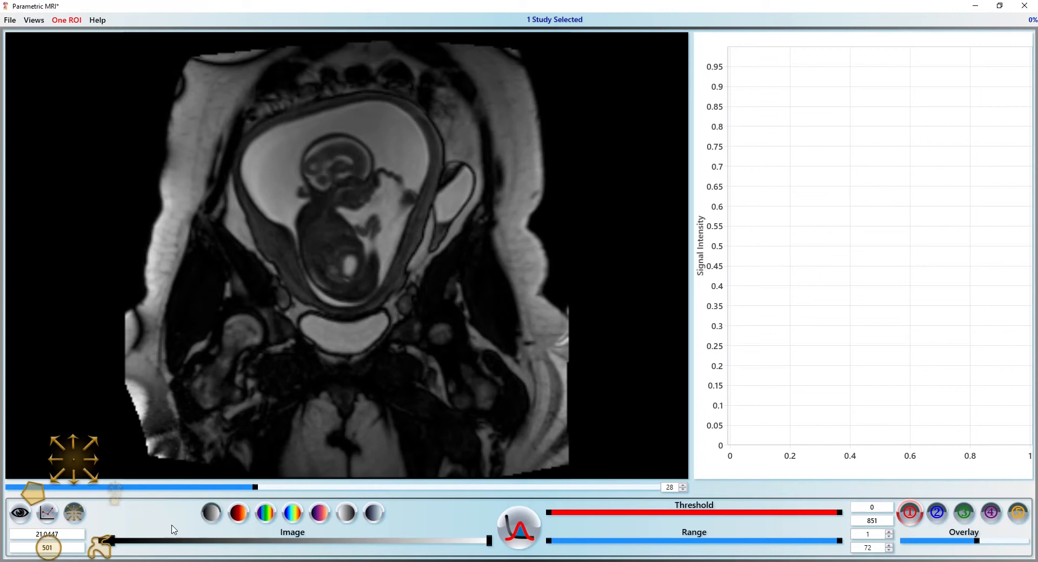
pyautogui.click(299, 532)
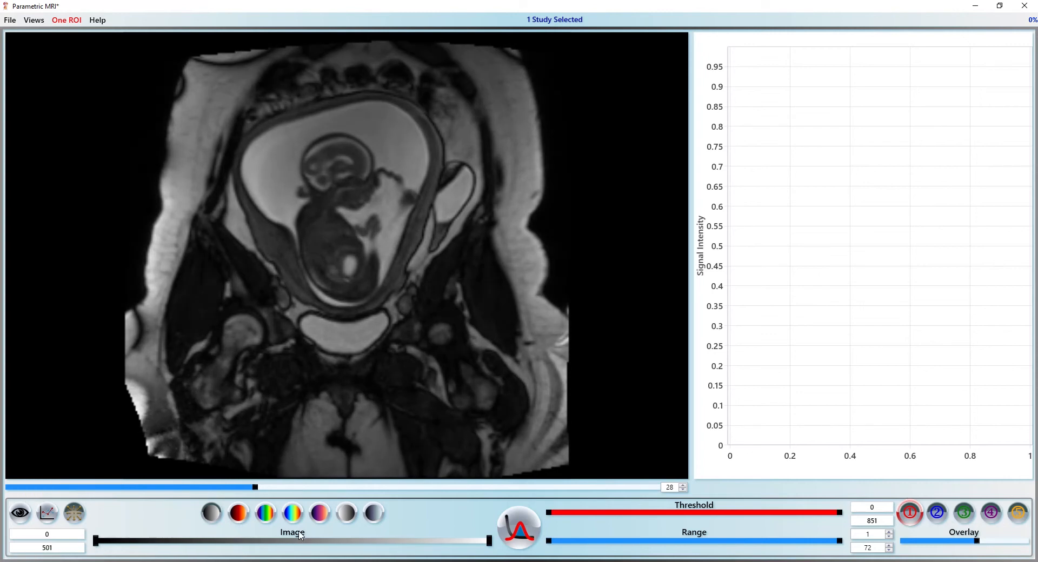
# - Choose the freehand ROI tool and outline a region over the left part of the uterus on slice 28
pyautogui.click(75, 515)
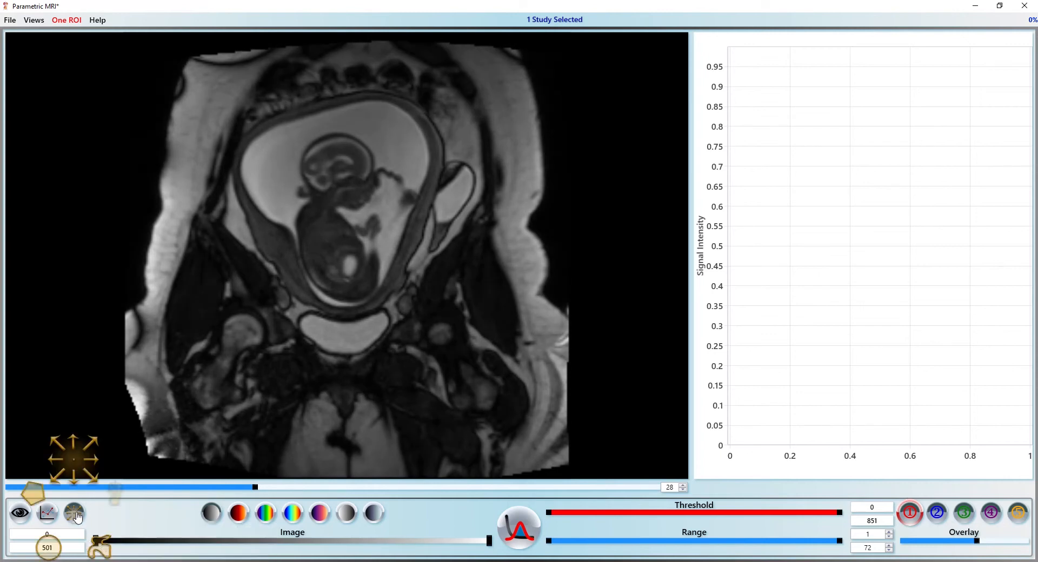
pyautogui.click(99, 551)
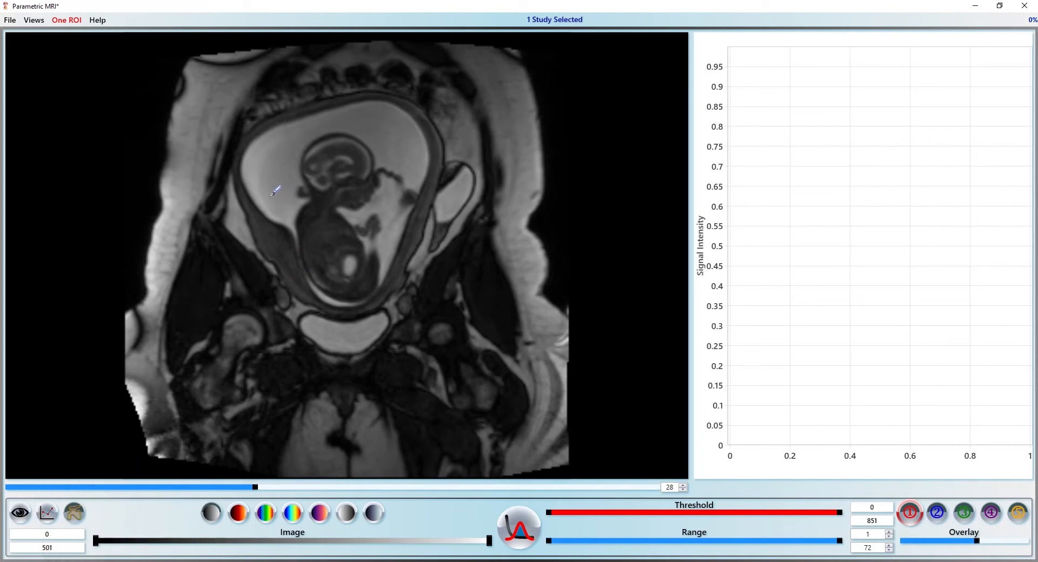
pyautogui.moveTo(270, 178)
pyautogui.mouseDown()
pyautogui.moveTo(295, 263)
pyautogui.moveTo(319, 216)
pyautogui.moveTo(301, 184)
pyautogui.mouseUp()
pyautogui.moveTo(258, 142); pyautogui.dragTo(228, 207)
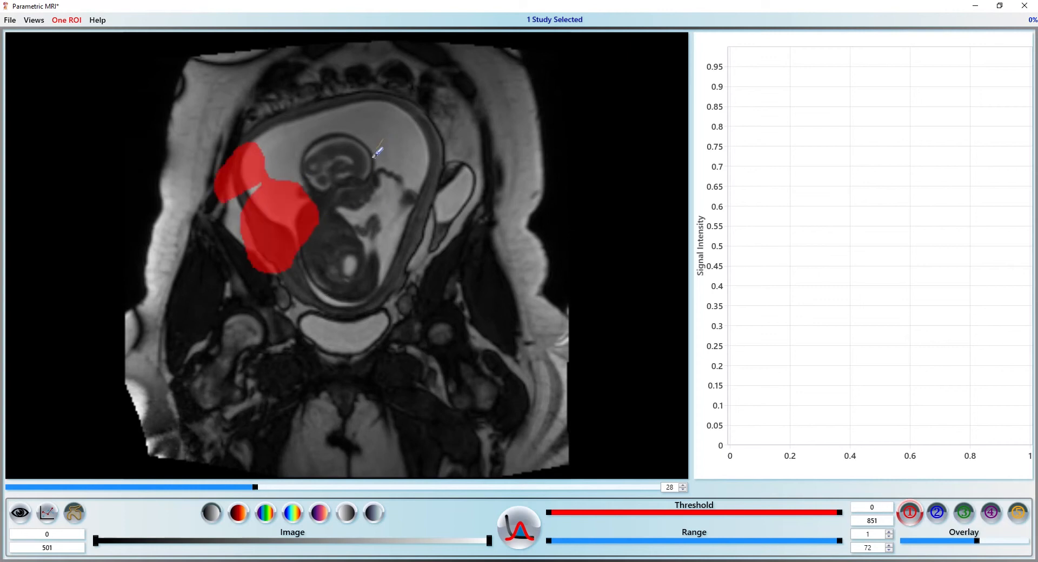
# - Redraw the freehand ROI on slice 28 with separate areas over the right side of the uterus and the fetal head
pyautogui.moveTo(377, 153)
pyautogui.mouseDown()
pyautogui.moveTo(437, 233)
pyautogui.moveTo(413, 154)
pyautogui.mouseUp()
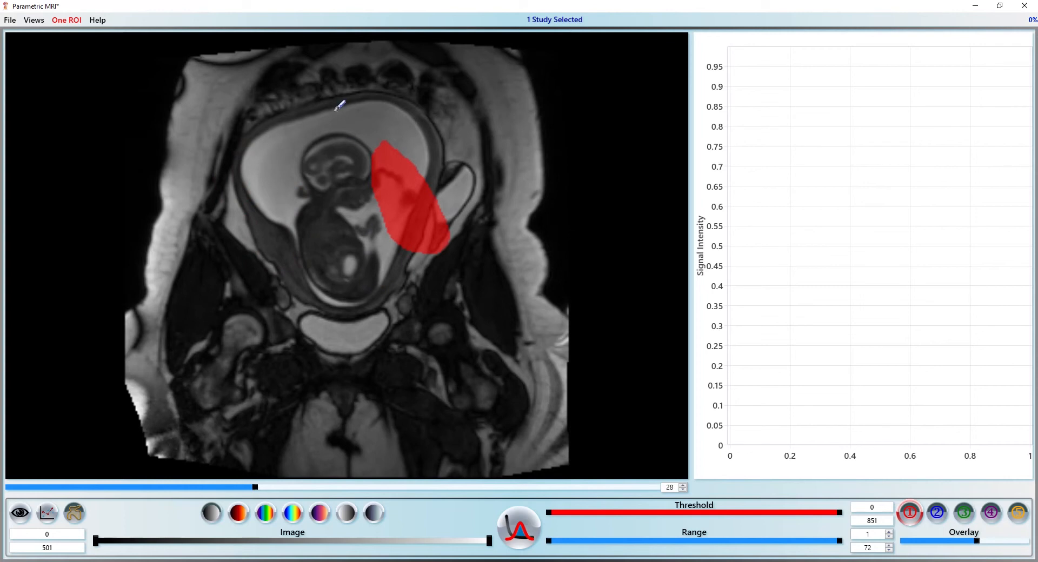
pyautogui.moveTo(335, 109)
pyautogui.mouseDown()
pyautogui.moveTo(321, 155)
pyautogui.moveTo(371, 108)
pyautogui.moveTo(354, 95)
pyautogui.moveTo(338, 100)
pyautogui.mouseUp()
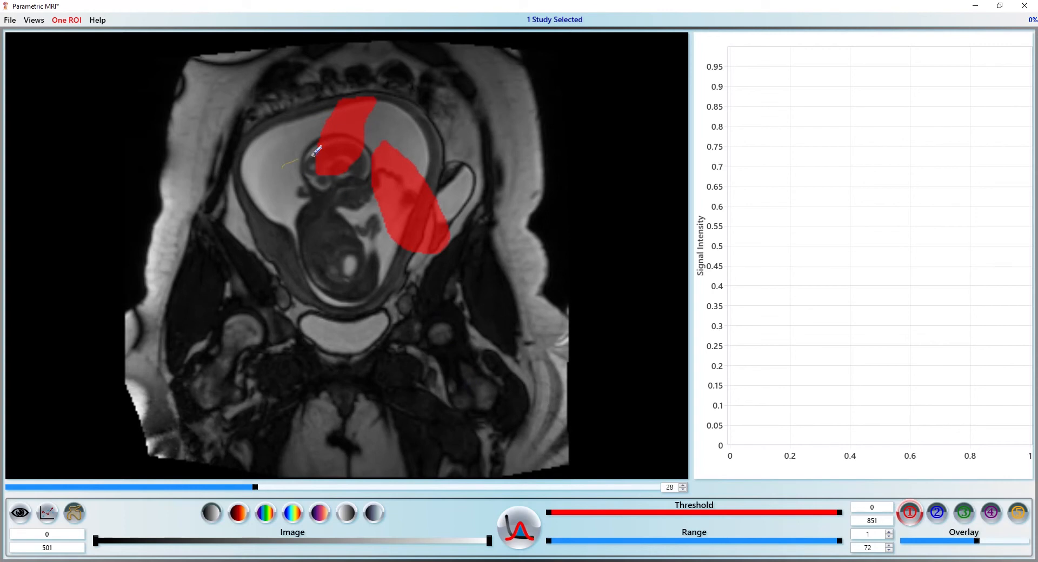
pyautogui.moveTo(312, 157)
pyautogui.mouseDown()
pyautogui.moveTo(346, 212)
pyautogui.moveTo(297, 216)
pyautogui.mouseUp()
# - Draw freehand ROI areas on slice 29 over the fluid left of the fetal head and the upper right uterus
pyautogui.scroll(1, 344, 304)
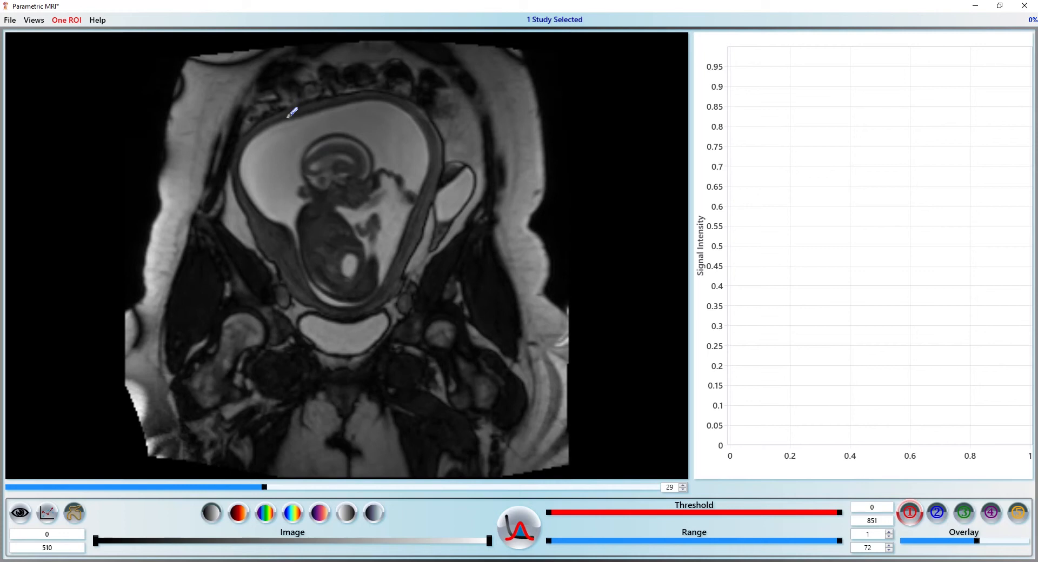
pyautogui.moveTo(277, 134)
pyautogui.mouseDown()
pyautogui.moveTo(363, 107)
pyautogui.moveTo(327, 110)
pyautogui.moveTo(408, 227)
pyautogui.moveTo(400, 98)
pyautogui.mouseUp()
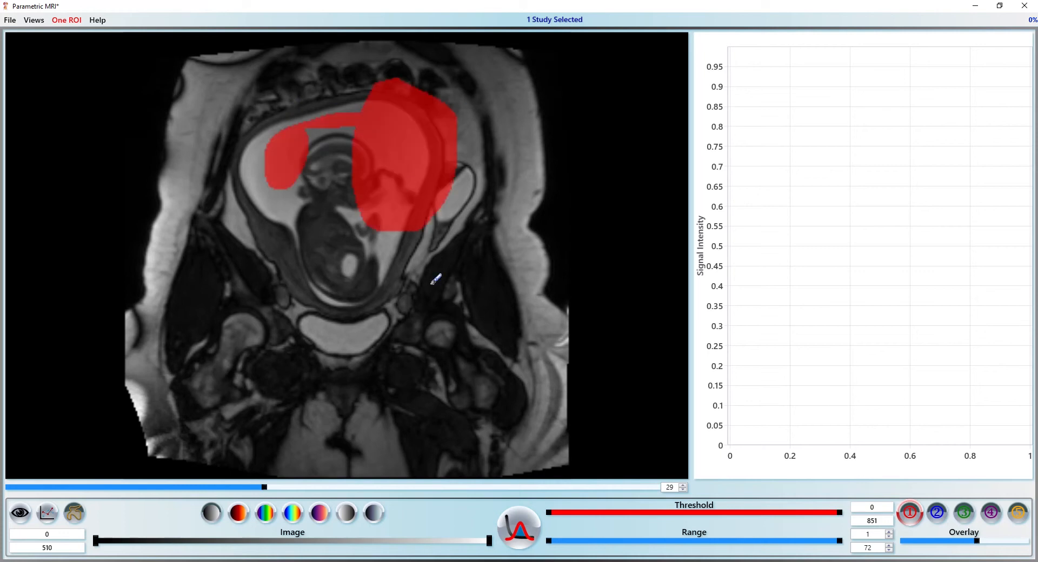
pyautogui.scroll(1, 335, 229)
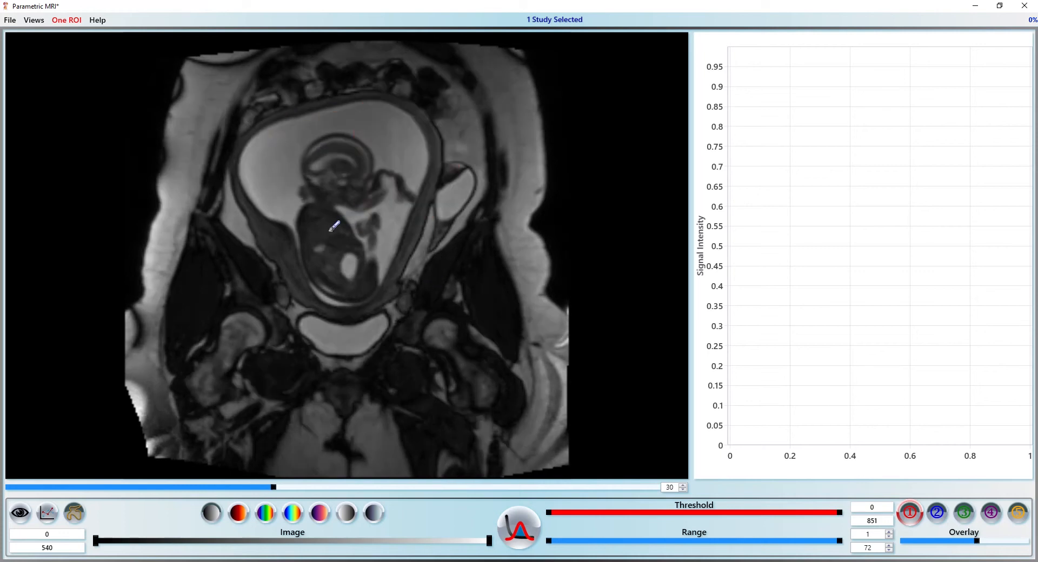
pyautogui.scroll(-1, 335, 229)
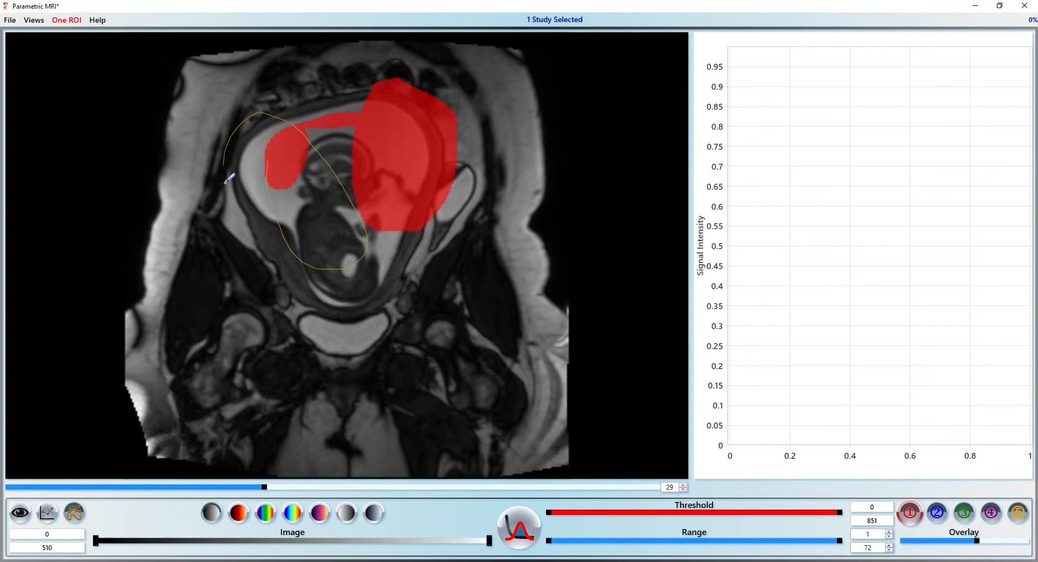
# - Draw freehand regions over the uterus that extend through neighbouring slices, covering slices 25 and 29
pyautogui.scroll(5, 266, 243)
pyautogui.scroll(-5, 266, 244)
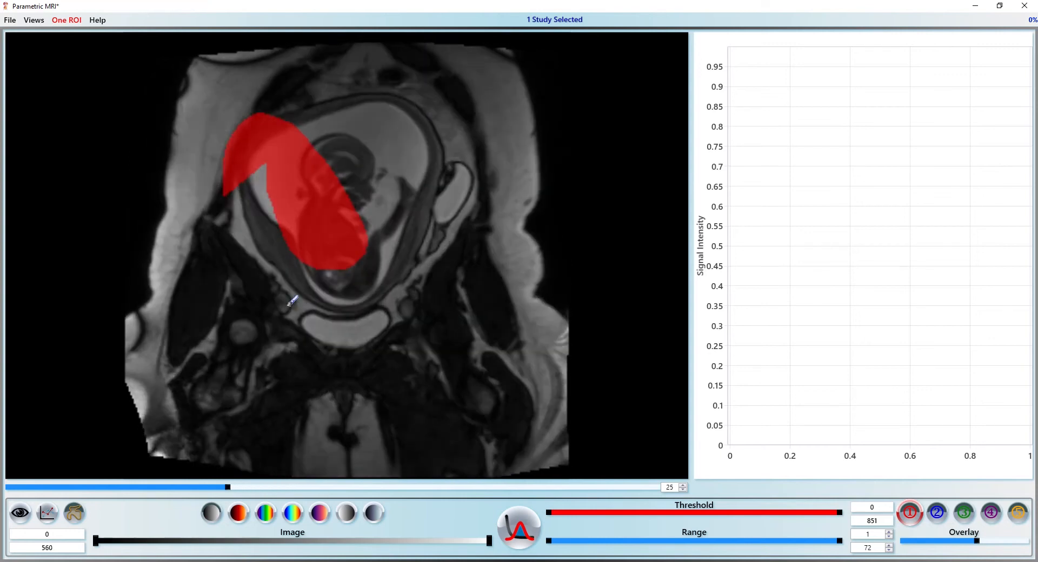
pyautogui.moveTo(347, 105)
pyautogui.mouseDown()
pyautogui.moveTo(341, 185)
pyautogui.moveTo(427, 58)
pyautogui.moveTo(370, 66)
pyautogui.mouseUp()
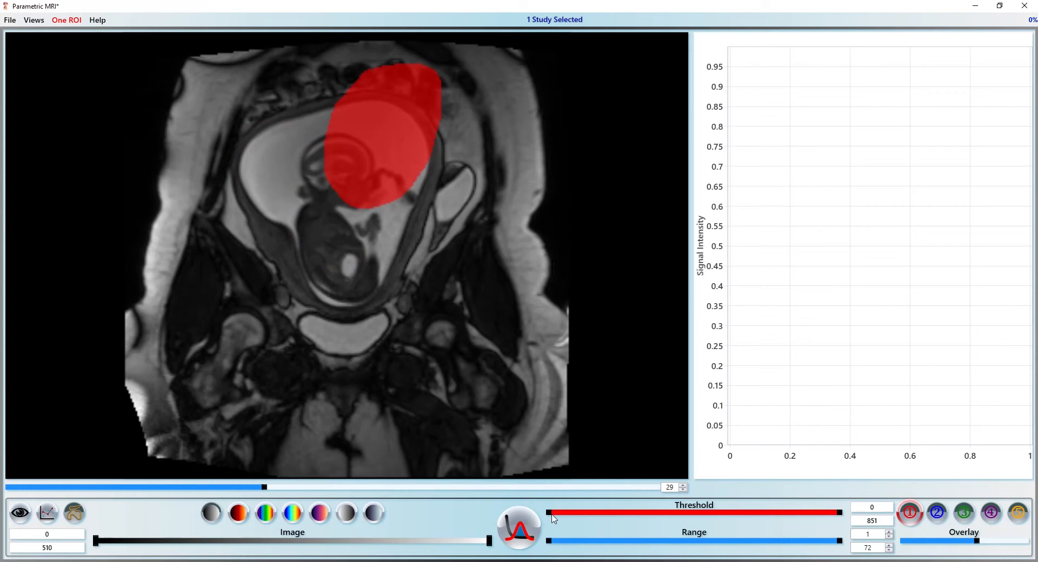
# - Try limiting the freehand ROI with a lower threshold of 209.0963, and undo the region with the threshold reset
pyautogui.moveTo(551, 516)
pyautogui.mouseDown()
pyautogui.moveTo(652, 513)
pyautogui.moveTo(544, 512)
pyautogui.mouseUp()
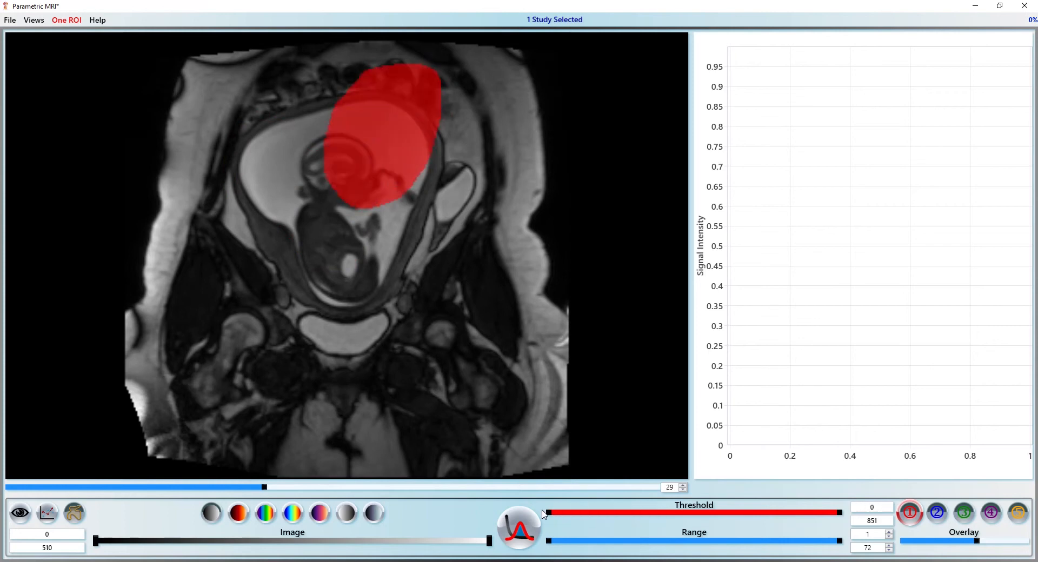
pyautogui.click(632, 515)
pyautogui.moveTo(638, 520); pyautogui.dragTo(620, 513)
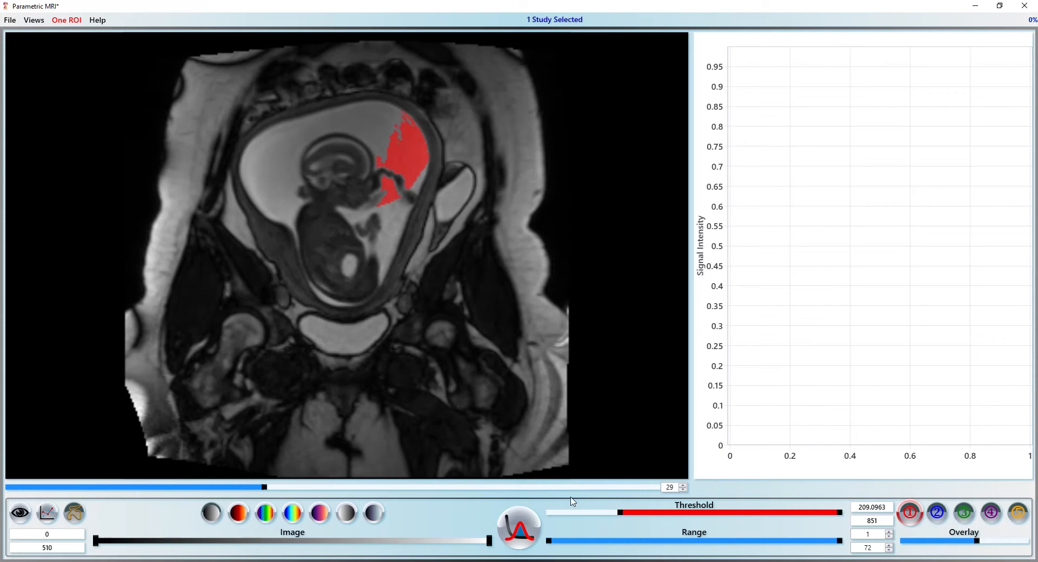
pyautogui.hotkey('ctrl', 'z')
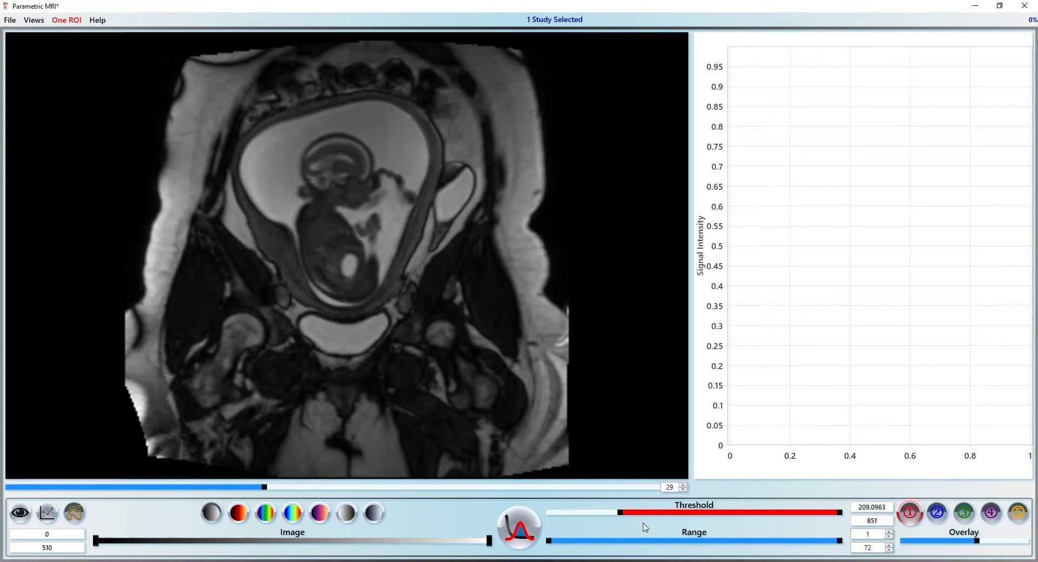
pyautogui.click(706, 504)
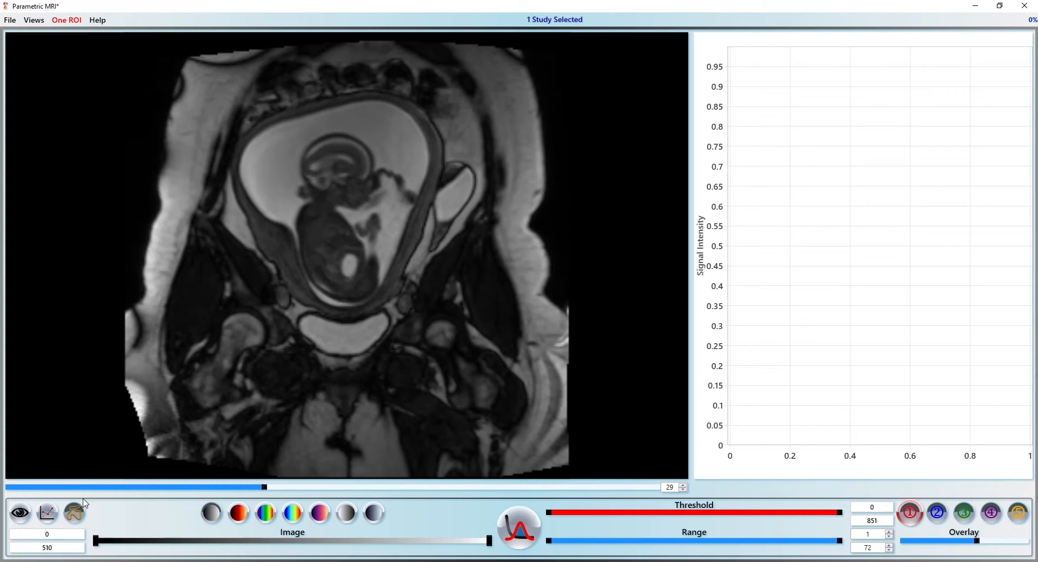
# - Paint ROI one with the circular brush left of the fetal head on slice 29 and on both sides of it on slice 30
pyautogui.click(74, 511)
pyautogui.moveTo(289, 162)
pyautogui.mouseDown()
pyautogui.moveTo(298, 208)
pyautogui.moveTo(283, 213)
pyautogui.mouseUp()
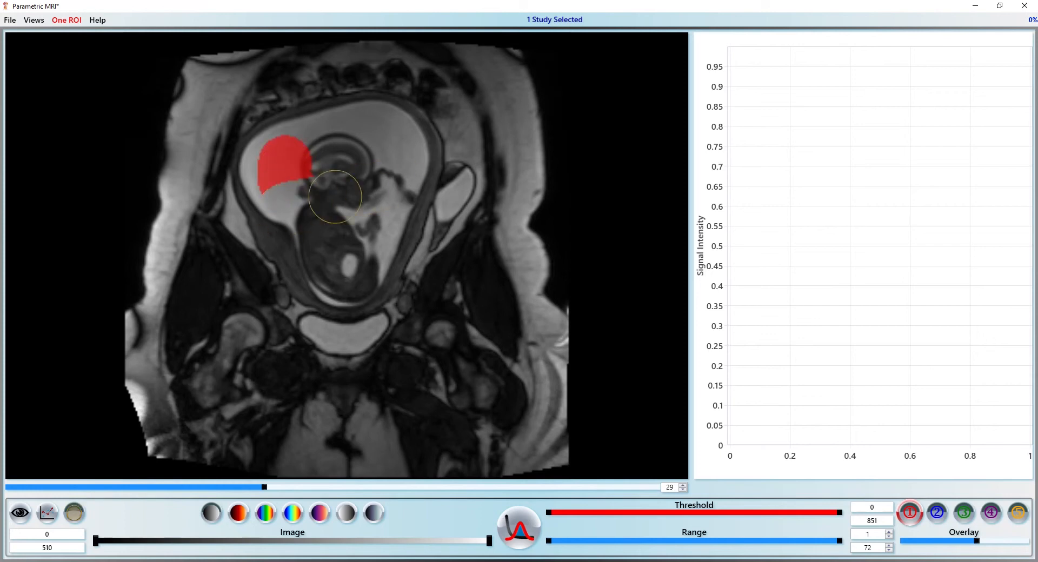
pyautogui.moveTo(377, 153); pyautogui.dragTo(374, 183)
pyautogui.scroll(4, 376, 185)
pyautogui.scroll(-3, 379, 189)
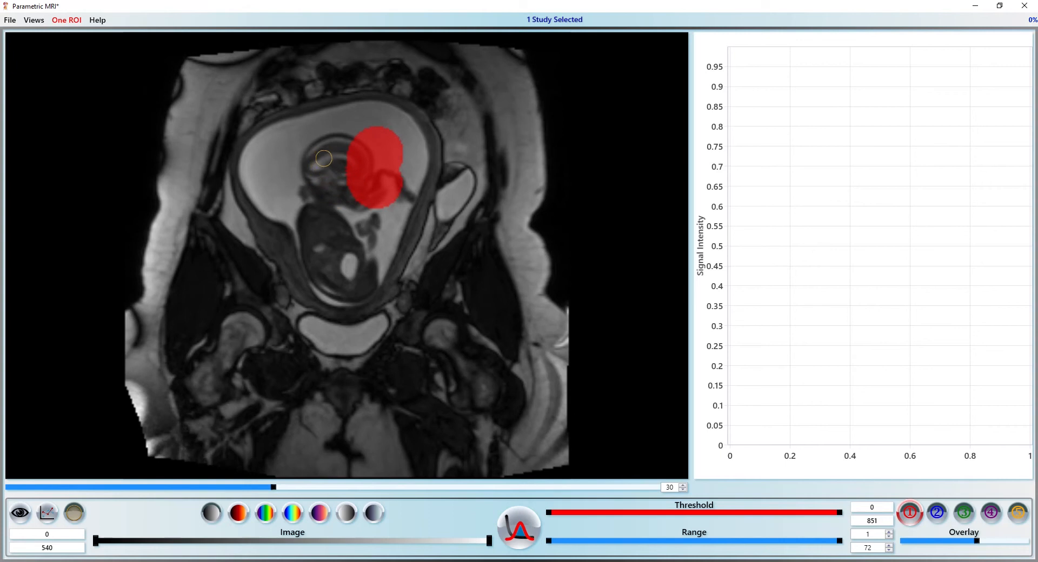
pyautogui.moveTo(320, 153)
pyautogui.mouseDown()
pyautogui.moveTo(302, 184)
pyautogui.moveTo(306, 145)
pyautogui.moveTo(273, 153)
pyautogui.moveTo(316, 202)
pyautogui.mouseUp()
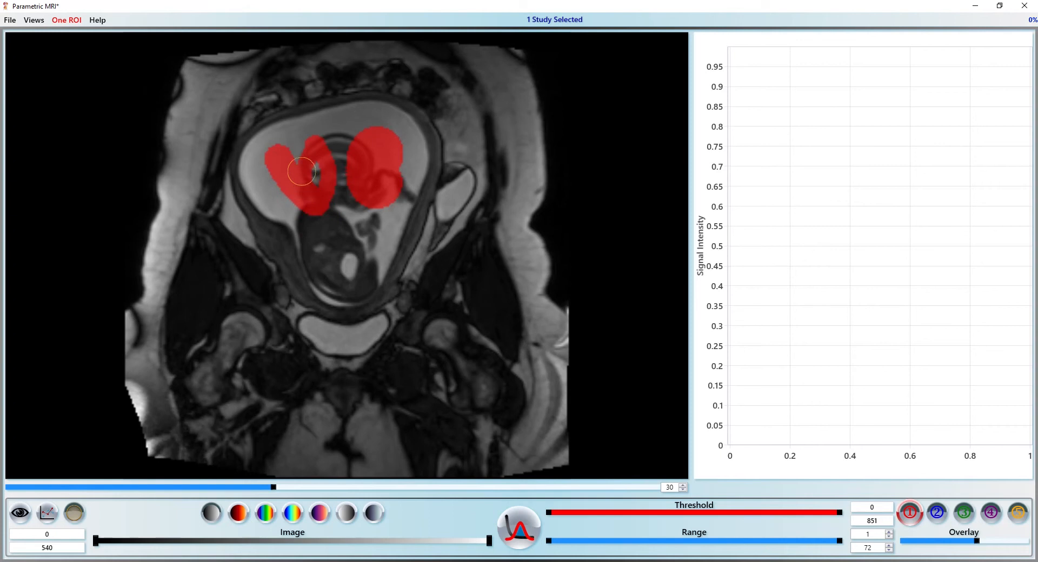
# - Draw a polygon ROI on slice 30 enclosing the fetal head and the fluid on the left side of the uterus
pyautogui.press('p')
pyautogui.click(261, 221)
pyautogui.click(349, 228)
pyautogui.click(357, 108)
pyautogui.click(282, 100)
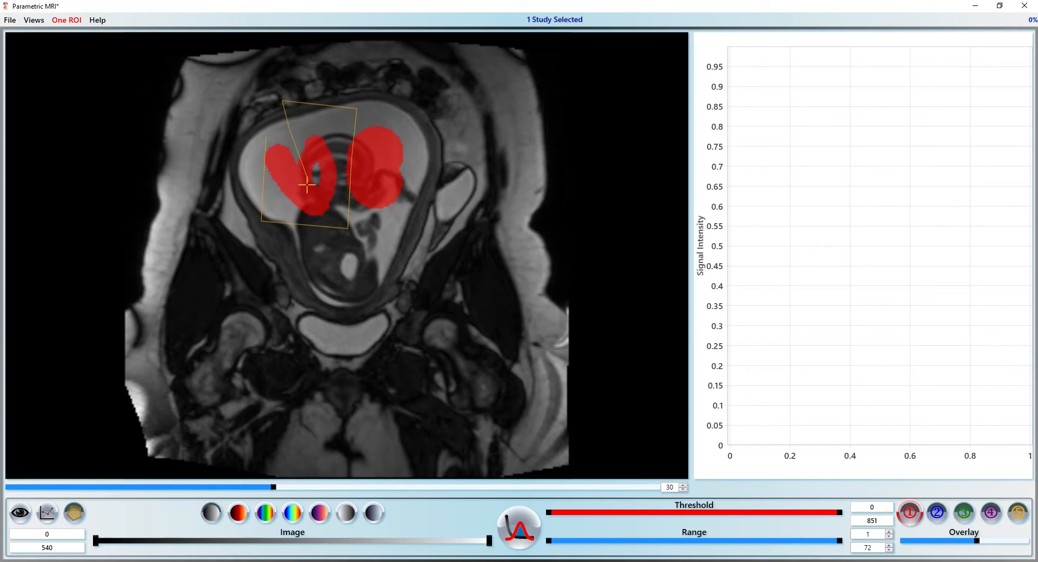
pyautogui.click(253, 120)
pyautogui.doubleClick(249, 138)
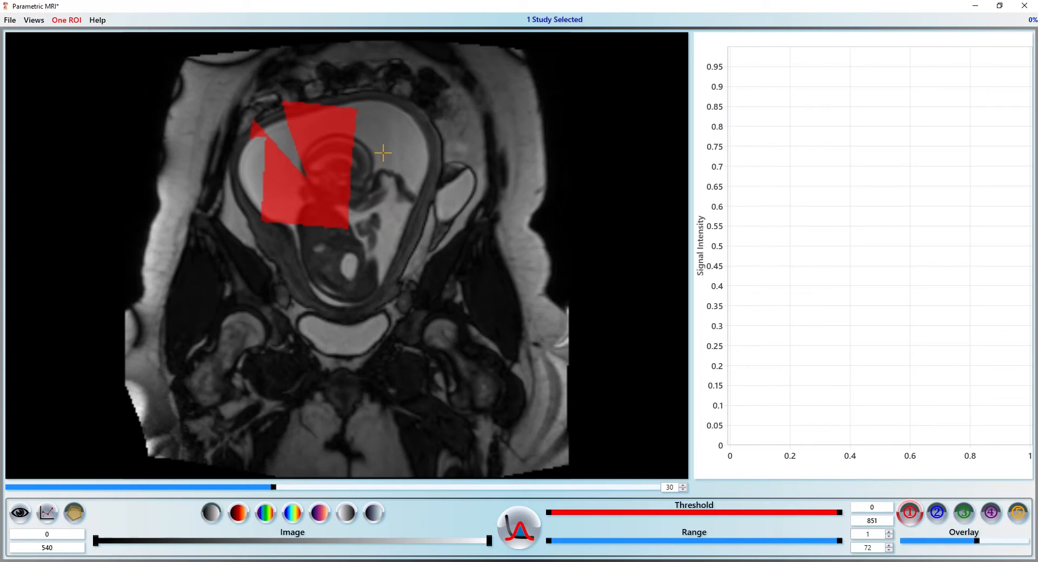
# - Add a second polygon area to ROI one over the fluid on the right side of the uterus on slice 30
pyautogui.click(362, 207)
pyautogui.click(398, 243)
pyautogui.click(429, 214)
pyautogui.click(416, 144)
pyautogui.click(382, 112)
pyautogui.click(372, 156)
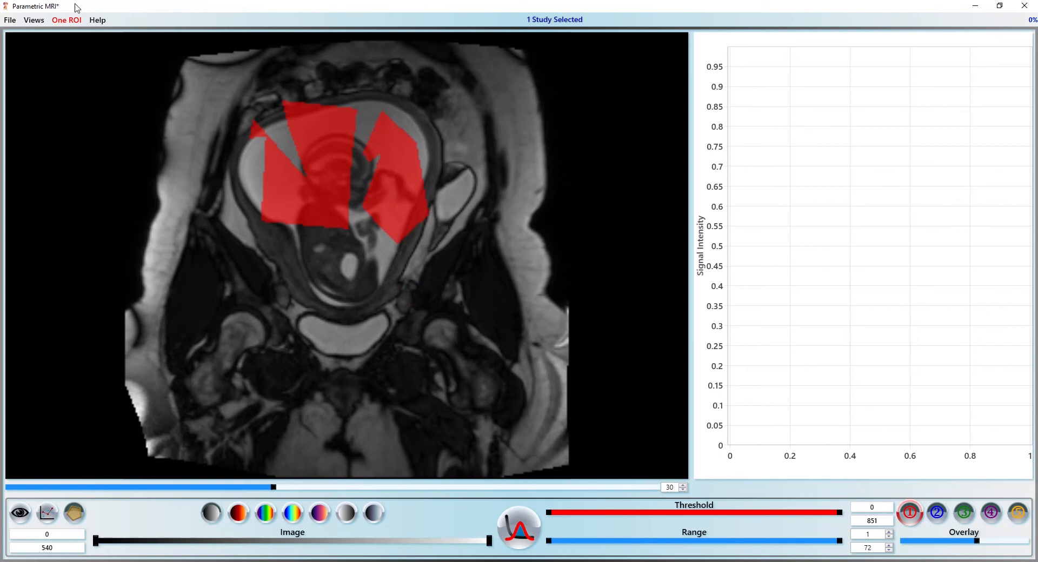
# - Clear everything drawn in ROI one
pyautogui.click(72, 21)
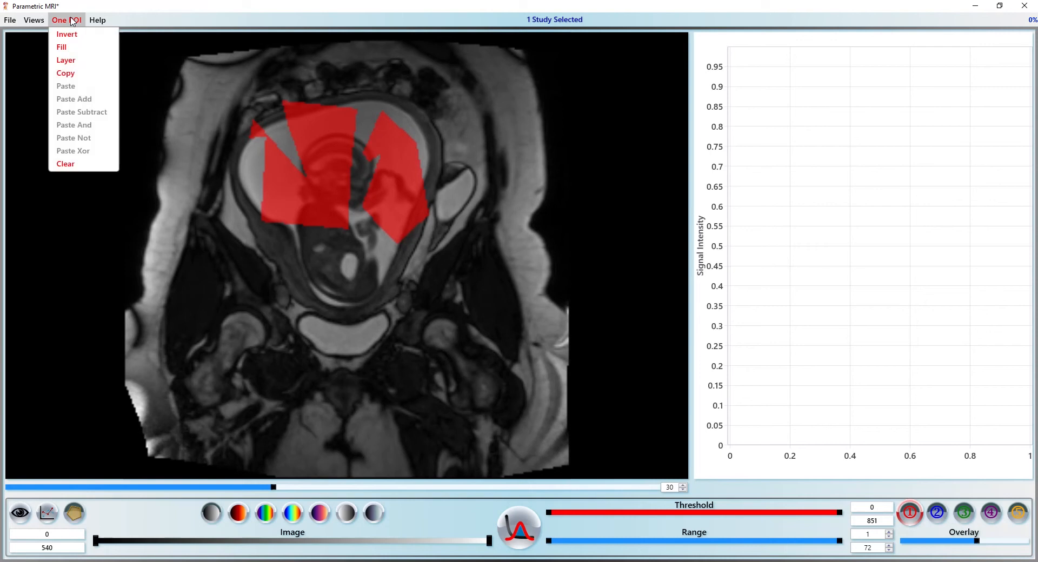
pyautogui.click(66, 164)
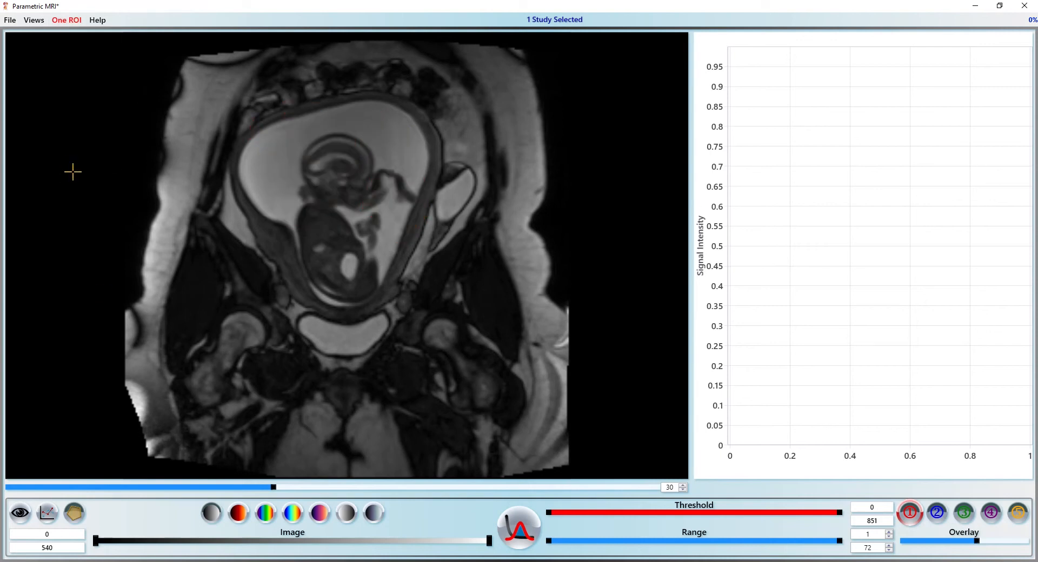
# - Create ROI one on slice 30 with the region-growing tool, limiting it to the amniotic fluid with a lower threshold of 164.535
pyautogui.rightClick(297, 138)
pyautogui.click(276, 161)
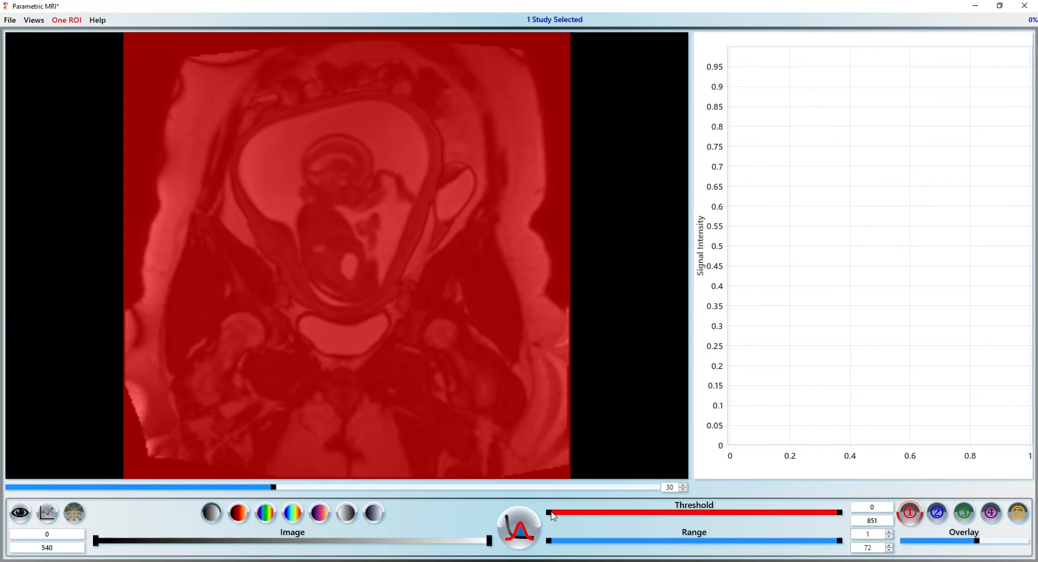
pyautogui.moveTo(551, 513); pyautogui.dragTo(608, 518)
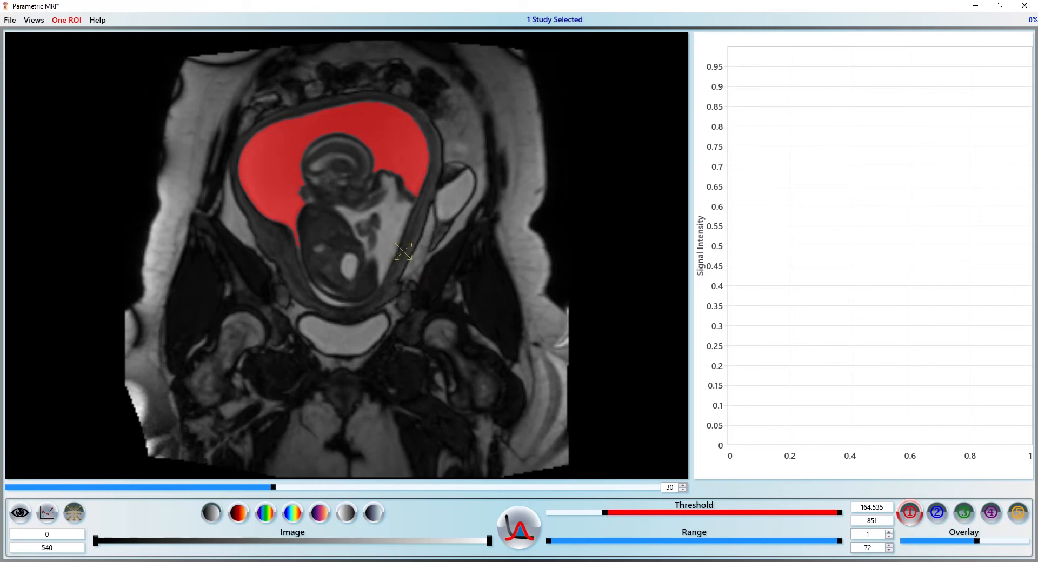
# - Extend ROI one by region growing into the remaining amniotic fluid around the fetal body on slice 30
pyautogui.click(392, 235)
pyautogui.click(363, 341)
pyautogui.click(314, 182)
pyautogui.click(383, 221)
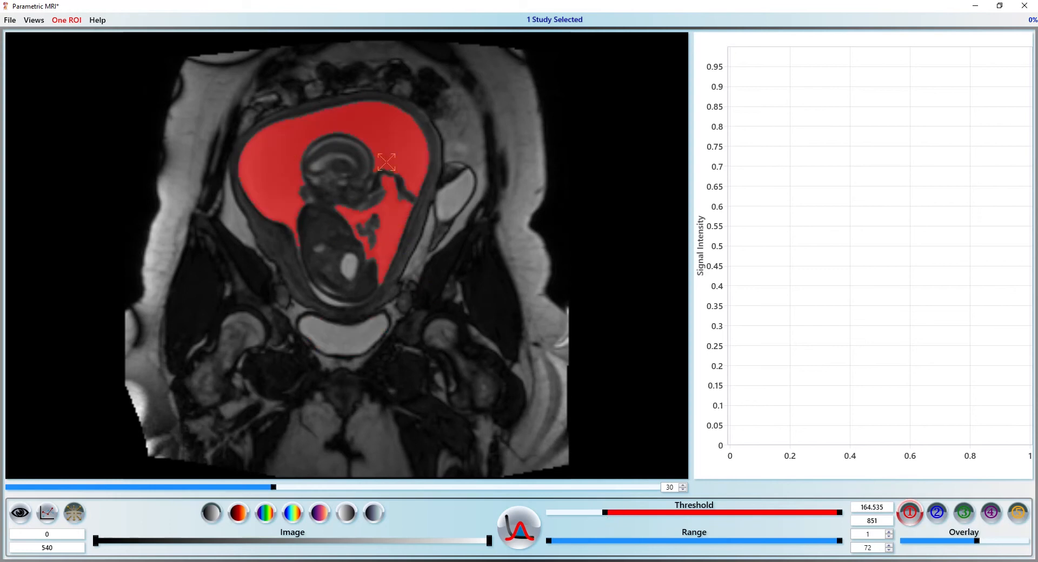
pyautogui.click(386, 143)
# - Review the grown ROI across neighbouring slices and draw dividing cuts through the fluid around the fetal head on slice 32
pyautogui.scroll(-15, 386, 144)
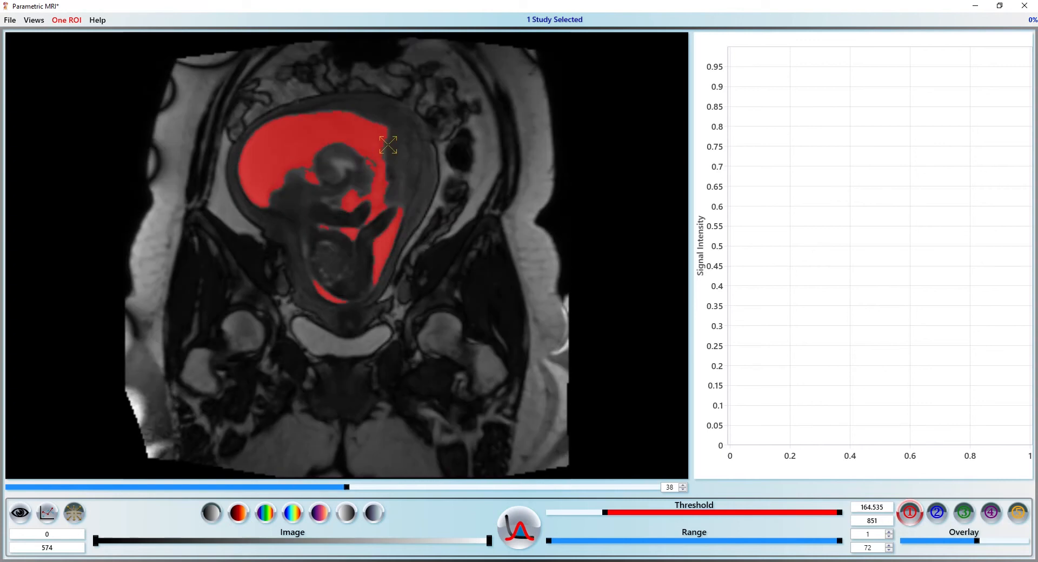
pyautogui.scroll(18, 380, 164)
pyautogui.scroll(-4, 382, 171)
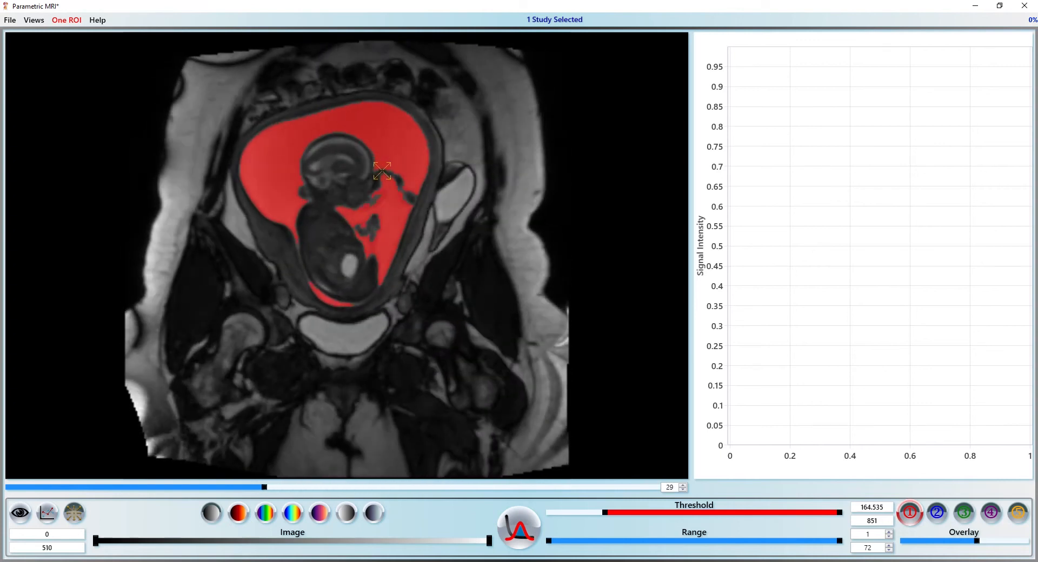
pyautogui.scroll(-5, 348, 135)
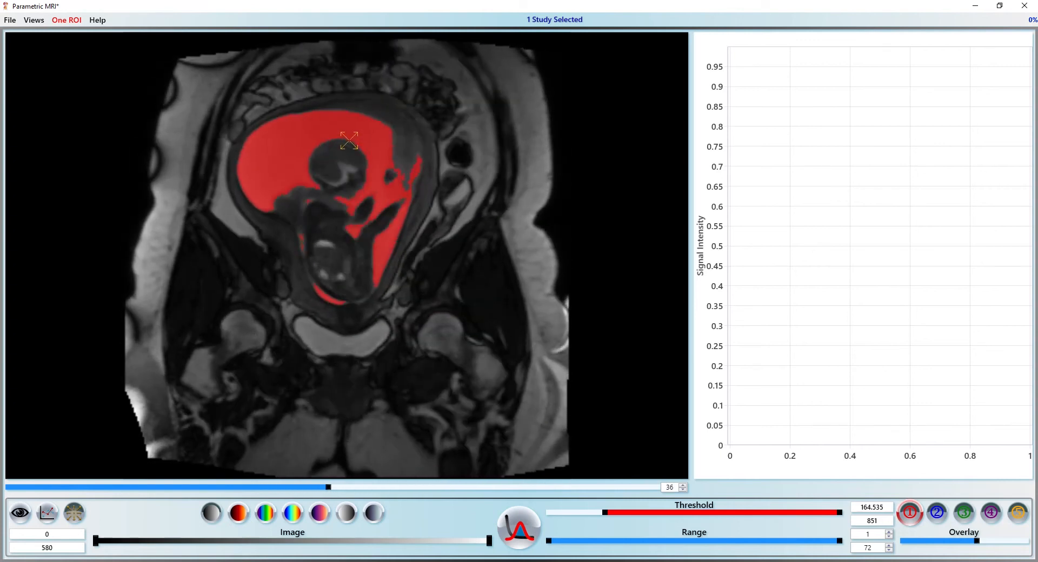
pyautogui.scroll(4, 351, 141)
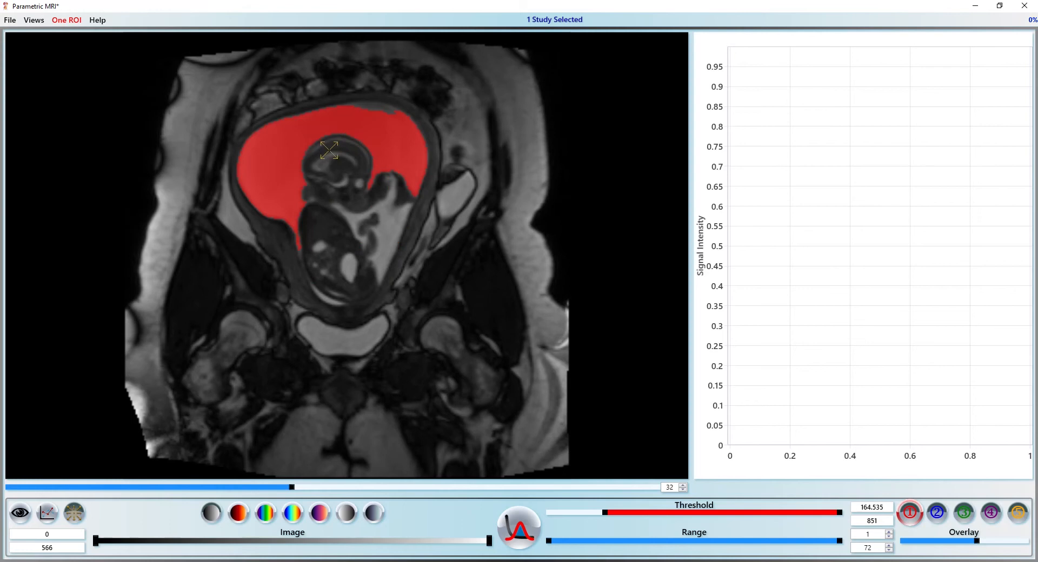
pyautogui.moveTo(253, 219)
pyautogui.mouseDown()
pyautogui.moveTo(323, 166)
pyautogui.moveTo(446, 163)
pyautogui.moveTo(436, 171)
pyautogui.mouseUp()
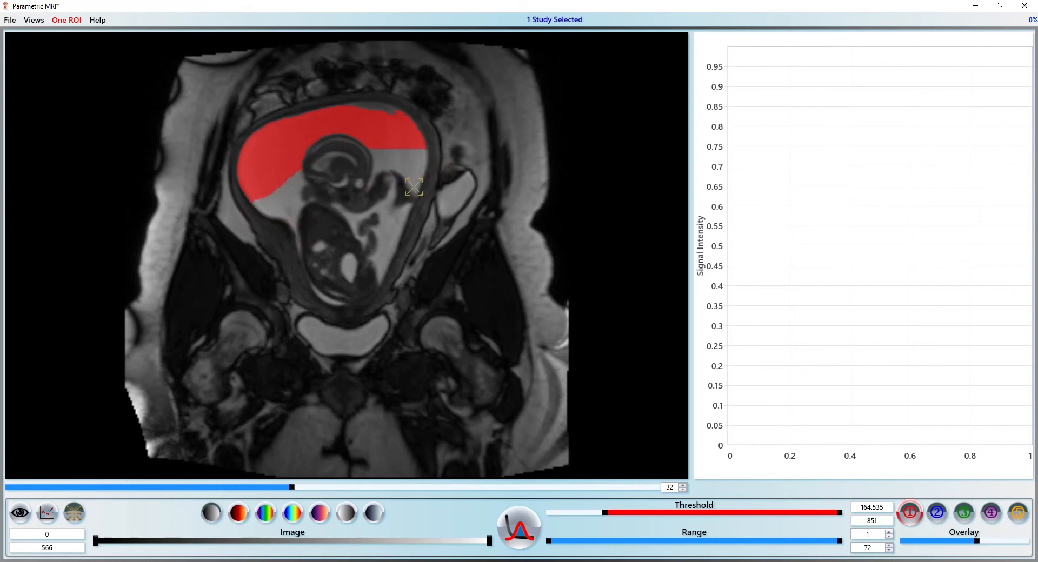
pyautogui.moveTo(377, 82); pyautogui.dragTo(389, 183)
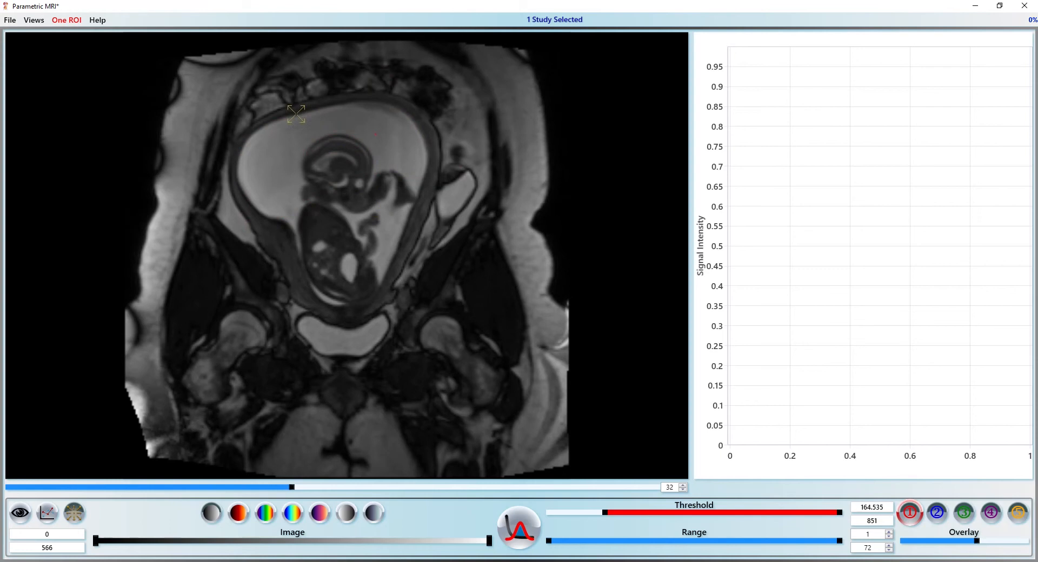
# - Regrow ROI one in the upper-left fluid compartment on slice 32 and add the fluid compartment to the right of the cut
pyautogui.click(274, 153)
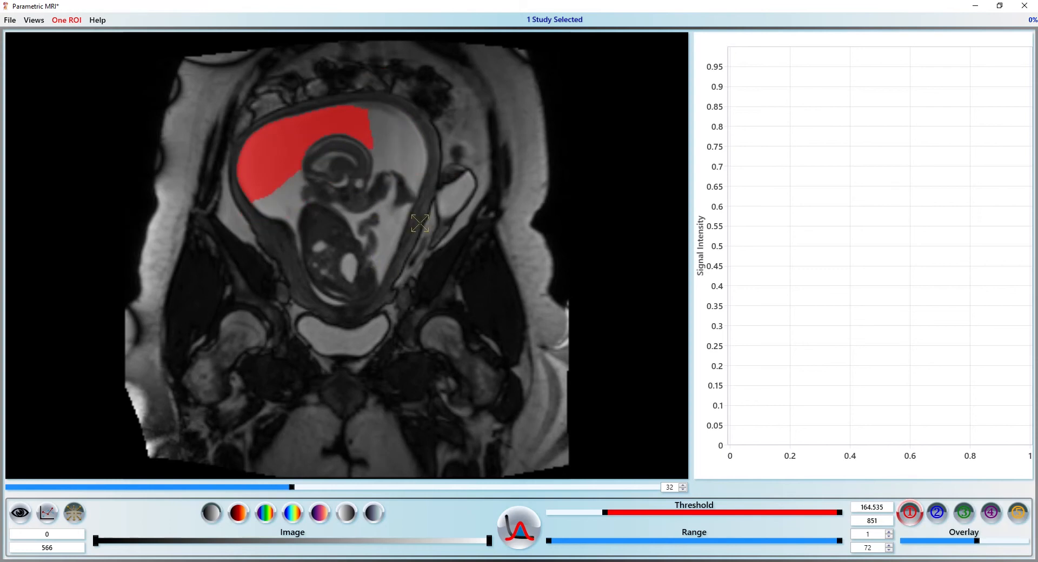
pyautogui.press('ctrl')
pyautogui.click(412, 136)
pyautogui.press('ctrl')
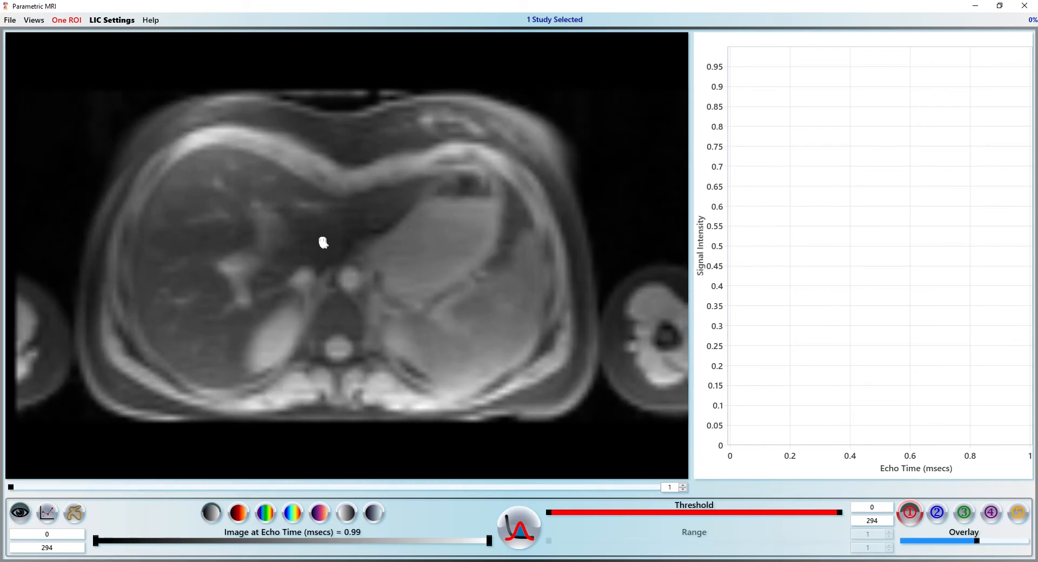
# - Display the monoexponential R2* map of the liver study
pyautogui.rightClick(327, 232)
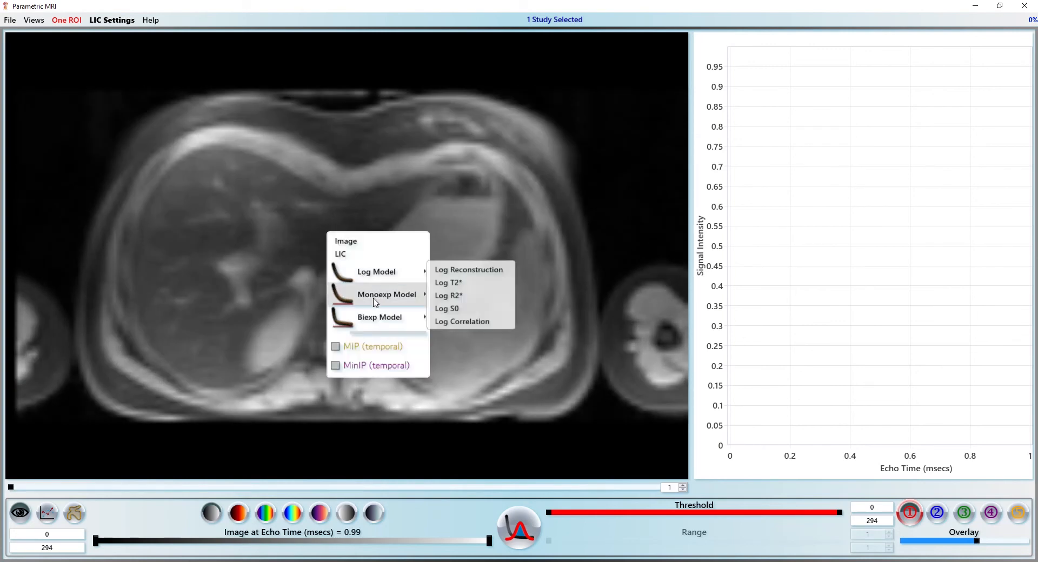
pyautogui.moveTo(387, 294)
pyautogui.click(466, 321)
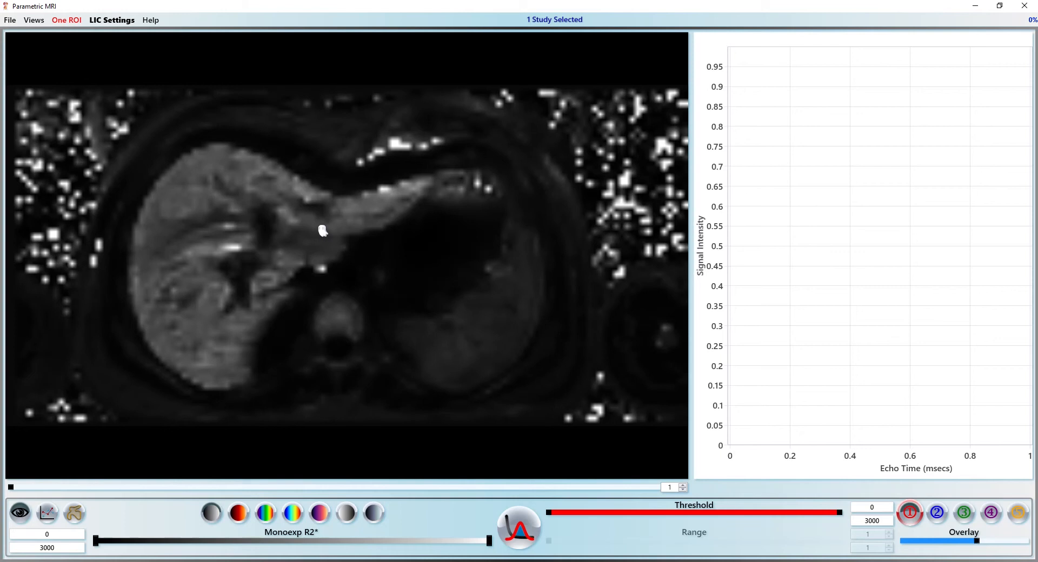
# - Create ROI one over the liver by region growing with a lower threshold of 301.0116, cutting off the spill into the stomach area
pyautogui.click(80, 516)
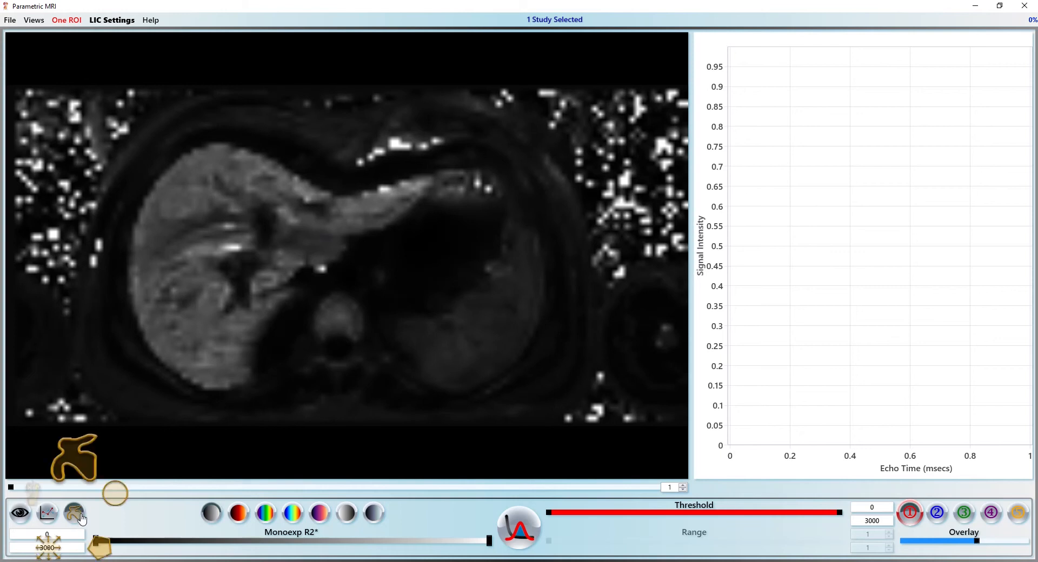
pyautogui.click(51, 555)
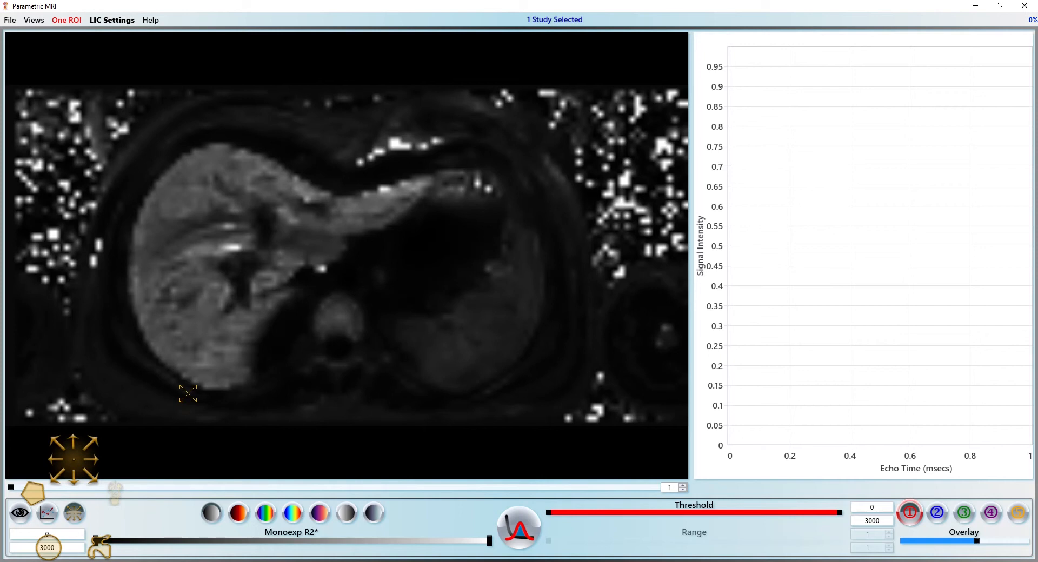
pyautogui.click(209, 204)
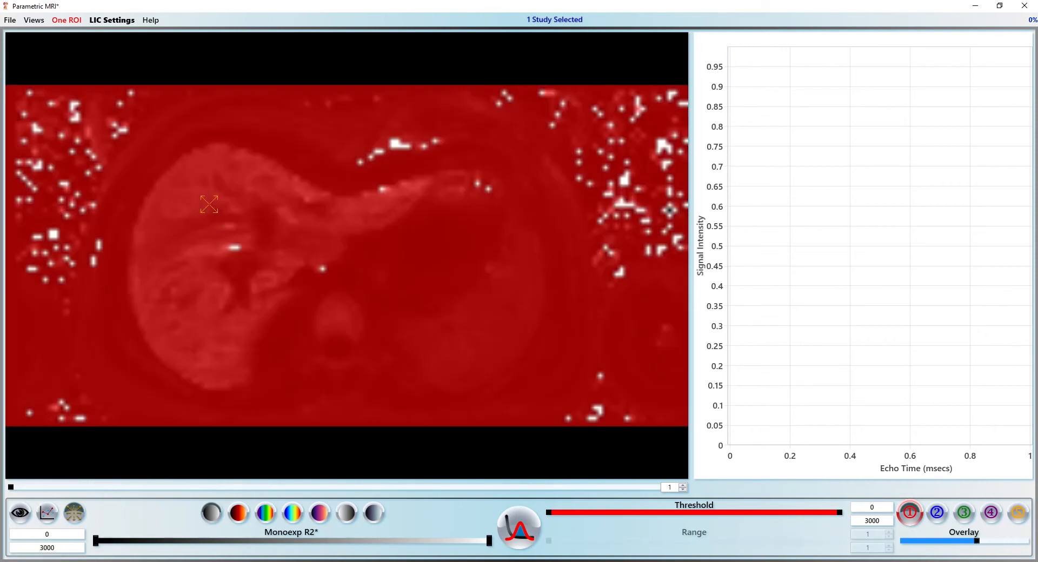
pyautogui.moveTo(551, 517); pyautogui.dragTo(582, 514)
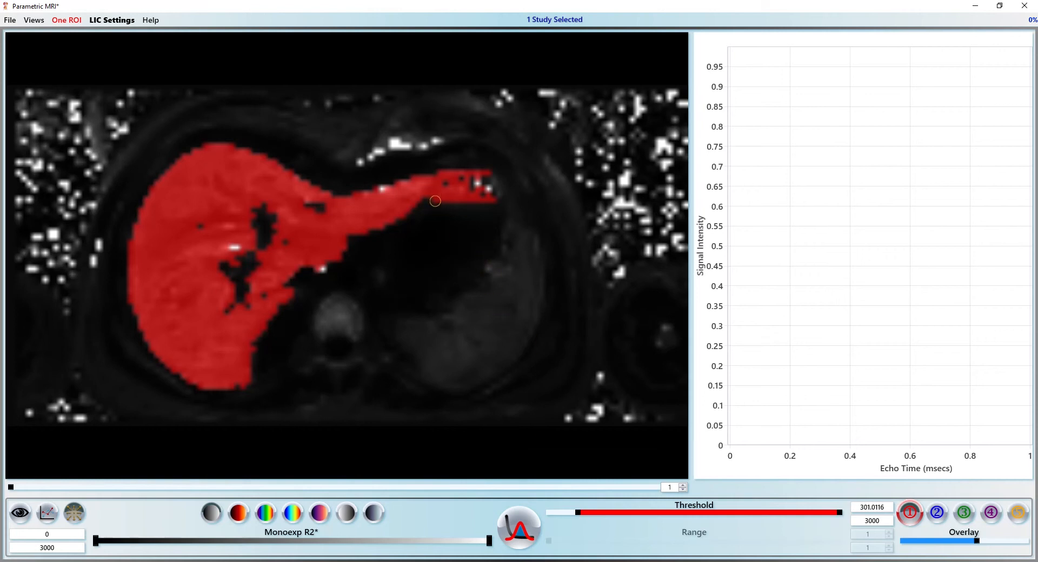
pyautogui.moveTo(435, 201); pyautogui.dragTo(479, 138)
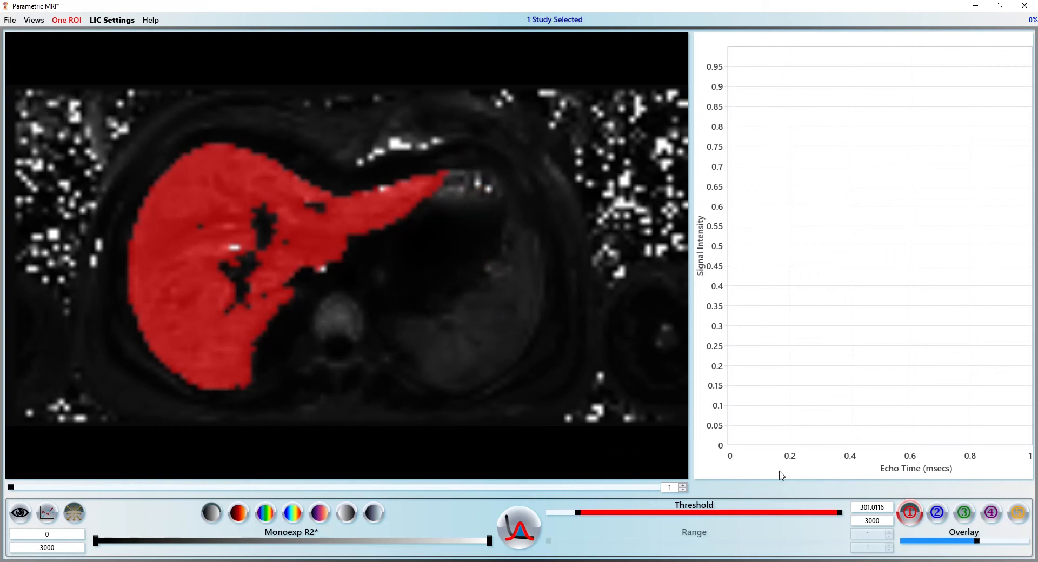
# - Set the upper threshold of the liver ROI to 9000
pyautogui.click(865, 519)
pyautogui.press('Tab')
pyautogui.click(882, 522)
pyautogui.press('Tab')
# - Apply the blue-to-red colour map to the R2* values overlaid on the anatomical liver image and adjust the overlay opacity
pyautogui.click(283, 528)
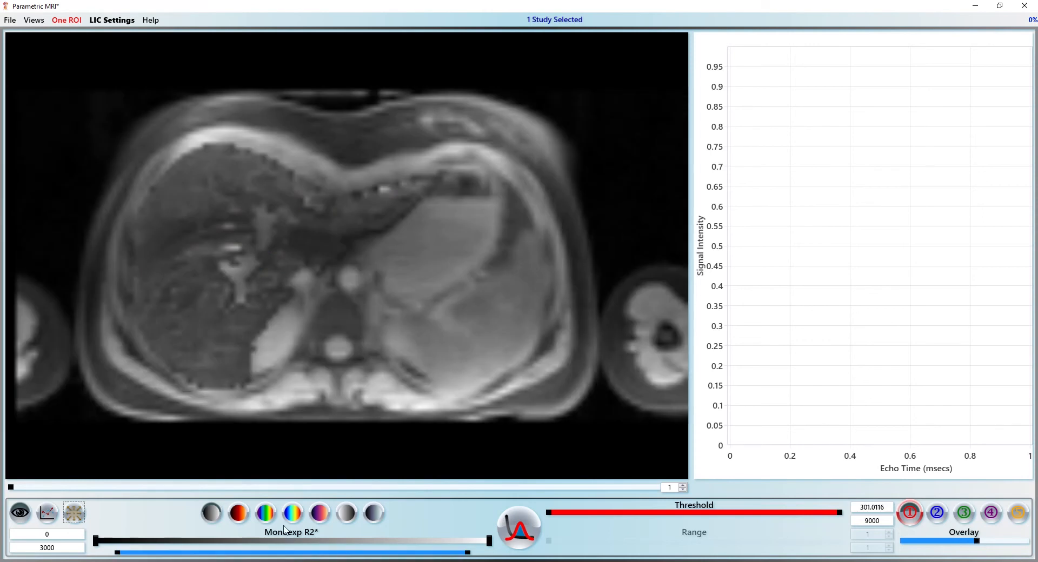
pyautogui.click(290, 518)
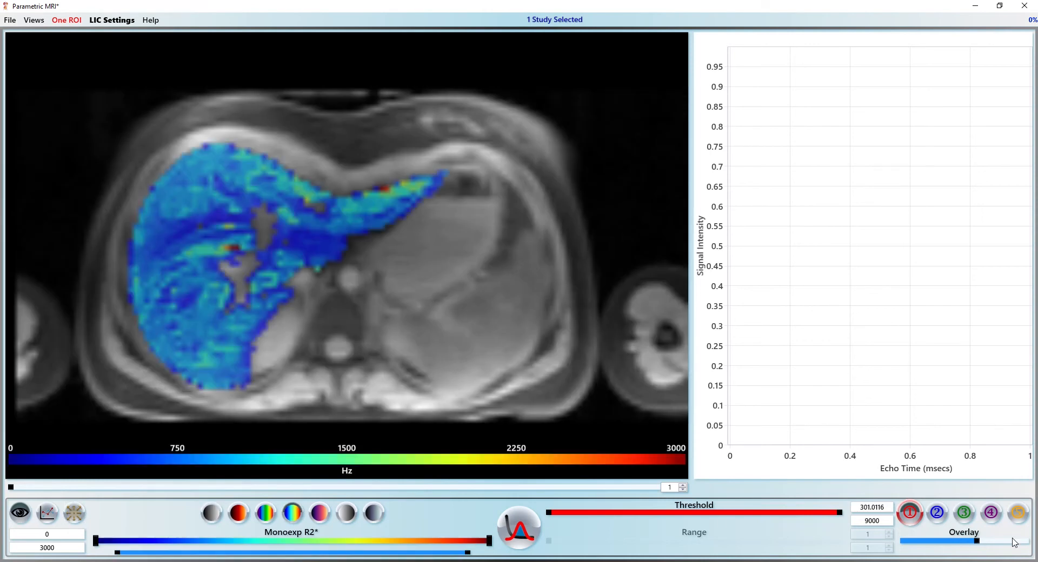
pyautogui.click(991, 542)
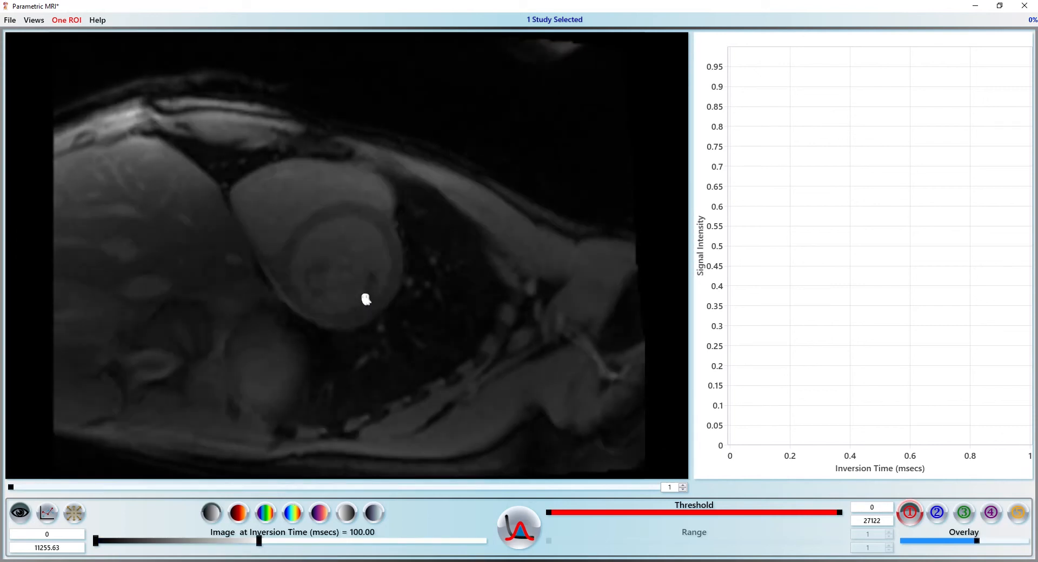
# - Grow ROI one over the myocardium on the cardiac T1 map with an upper threshold of 1092.8677, cutting off the leak outside the wall
pyautogui.rightClick(355, 278)
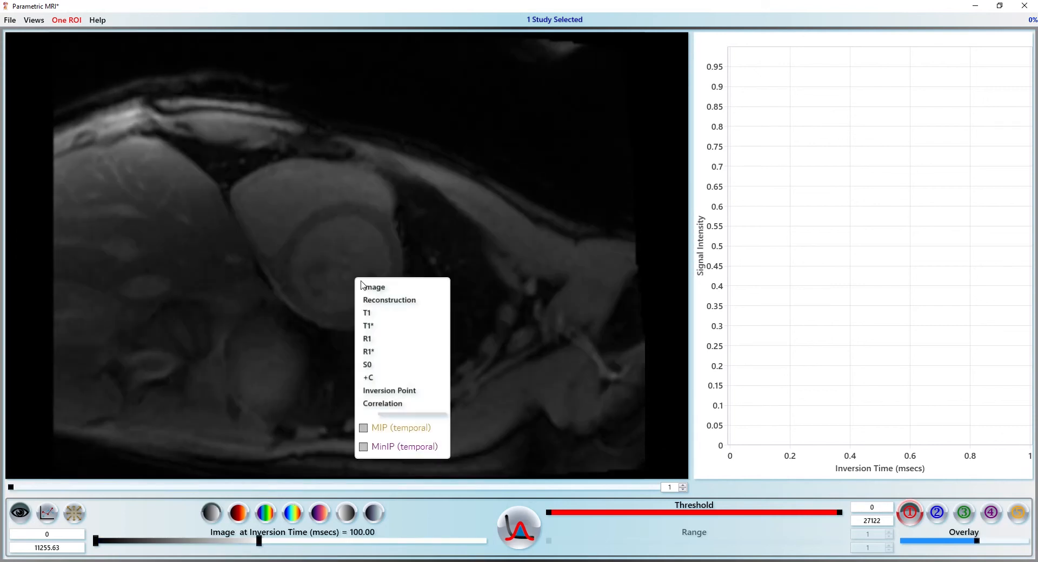
pyautogui.click(385, 312)
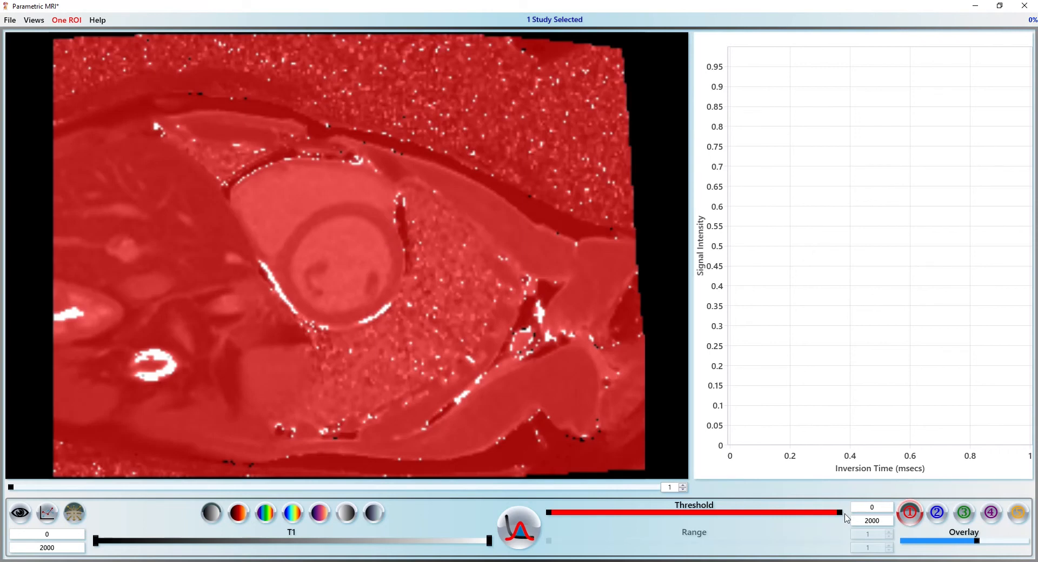
pyautogui.moveTo(841, 515); pyautogui.dragTo(708, 514)
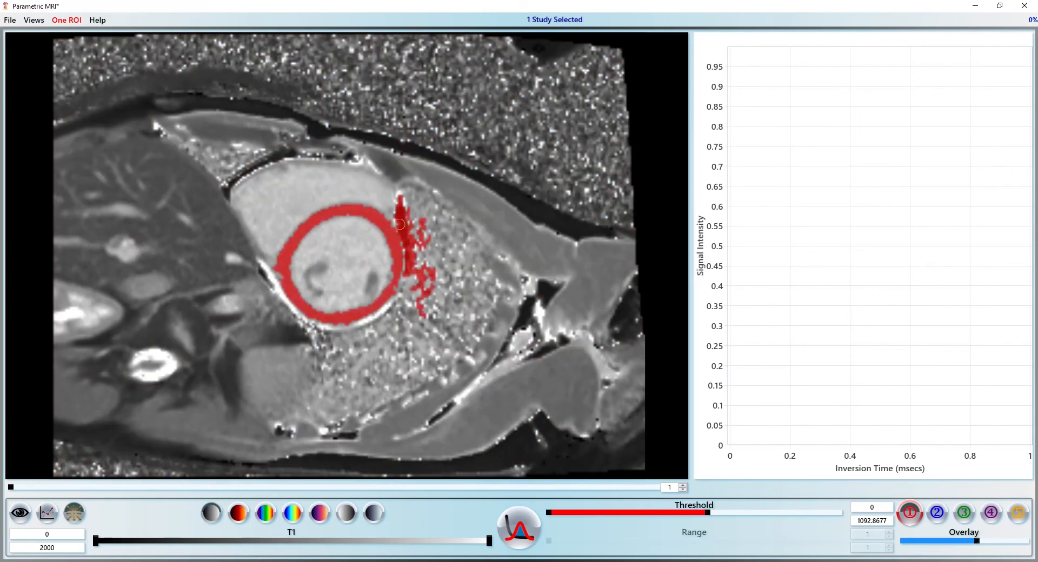
pyautogui.moveTo(400, 223); pyautogui.dragTo(425, 294)
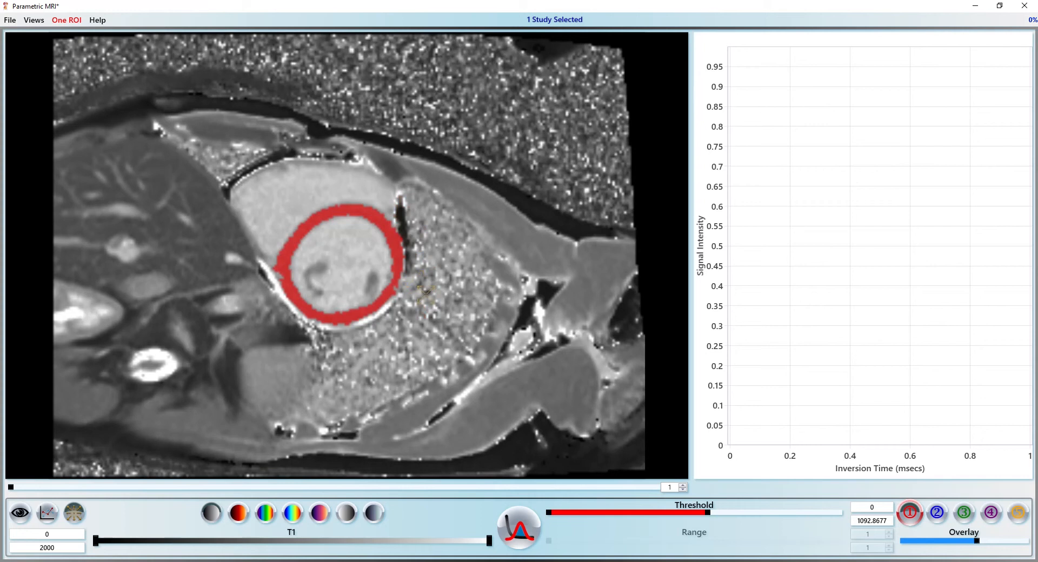
# - Activate ROI two on the cardiac T1 map and raise its lower threshold
pyautogui.click(937, 512)
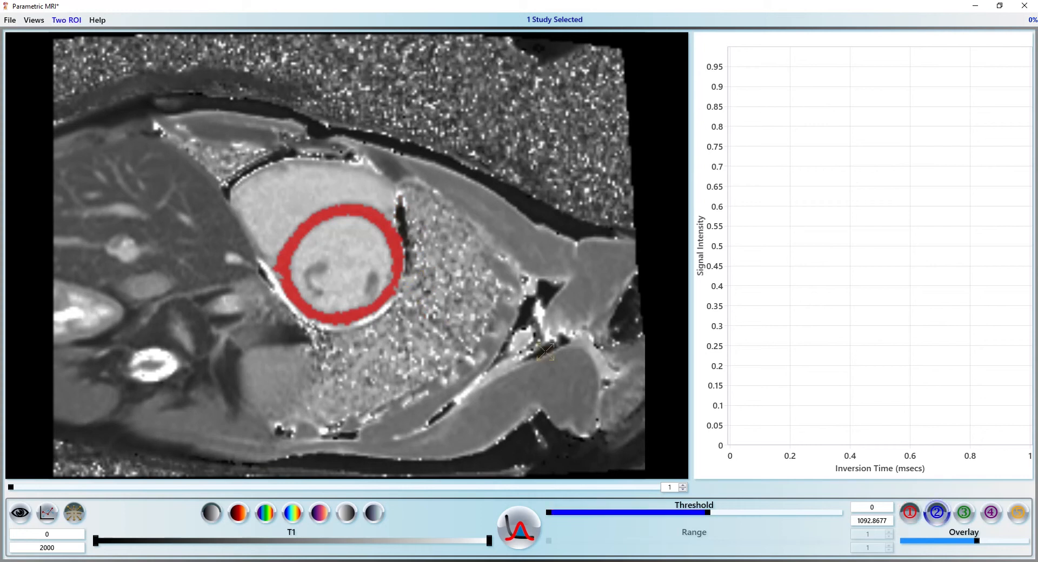
pyautogui.doubleClick(701, 513)
pyautogui.moveTo(551, 517); pyautogui.dragTo(715, 518)
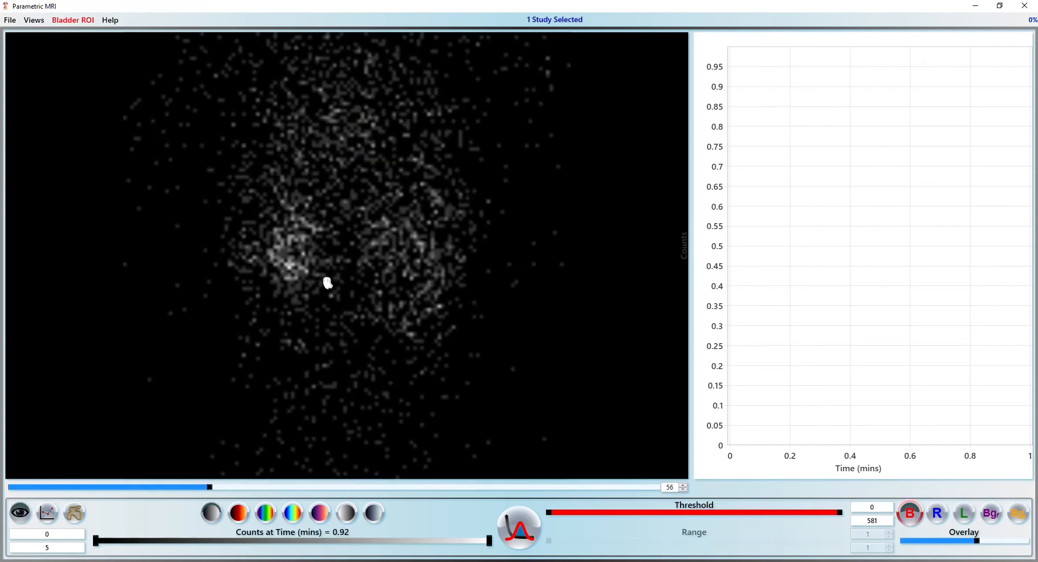
# - Show the temporal MIP of the renal counts study over frames 1 to 180 and brighten it to a window maximum of 263.67
pyautogui.scroll(-5, 327, 275)
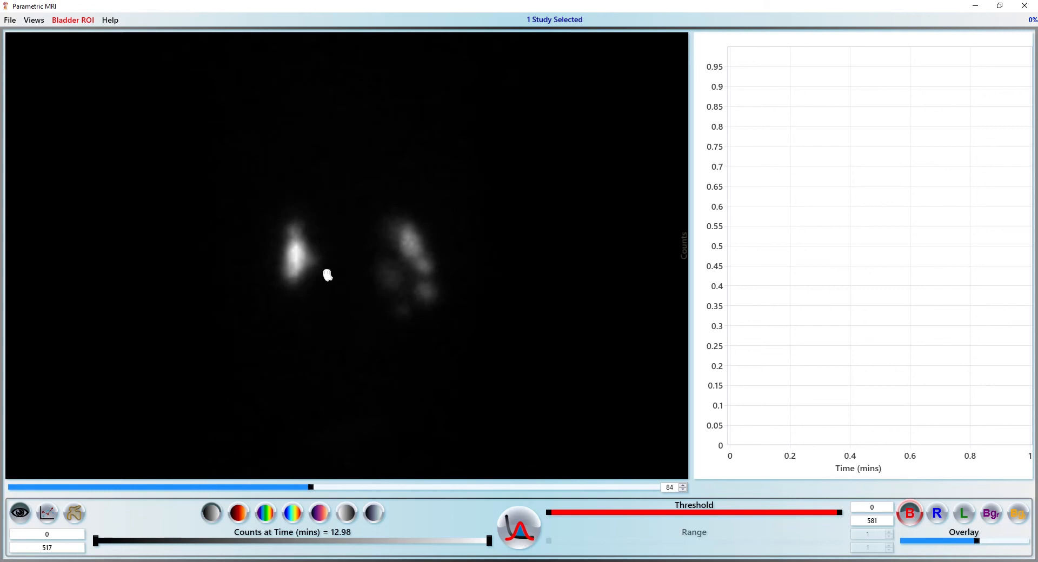
pyautogui.doubleClick(327, 275)
pyautogui.moveTo(328, 275); pyautogui.dragTo(305, 226)
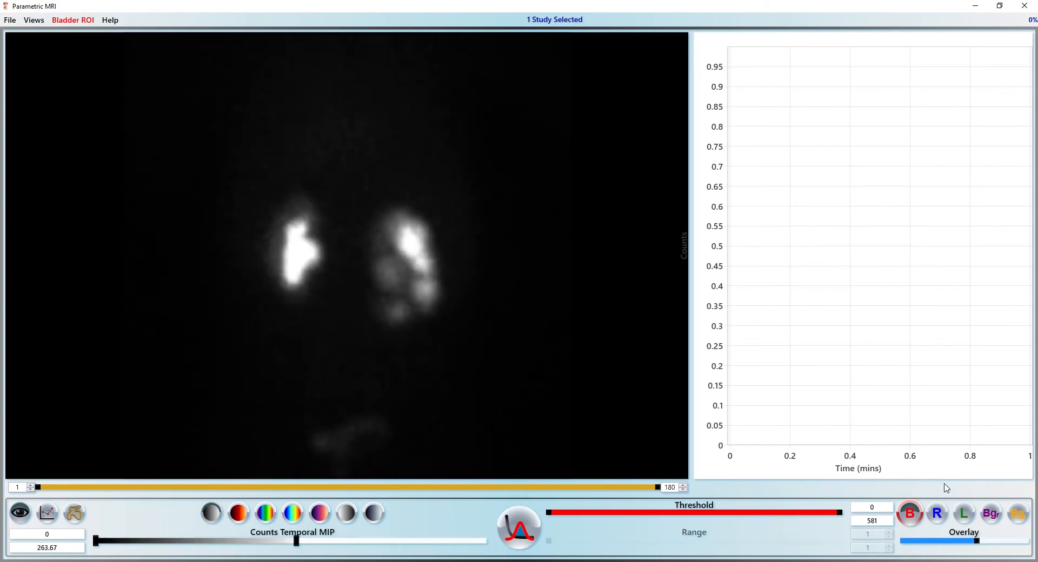
# - Create the right kidney ROI on the temporal MIP by region growing with a lower threshold of 23.7784
pyautogui.click(938, 515)
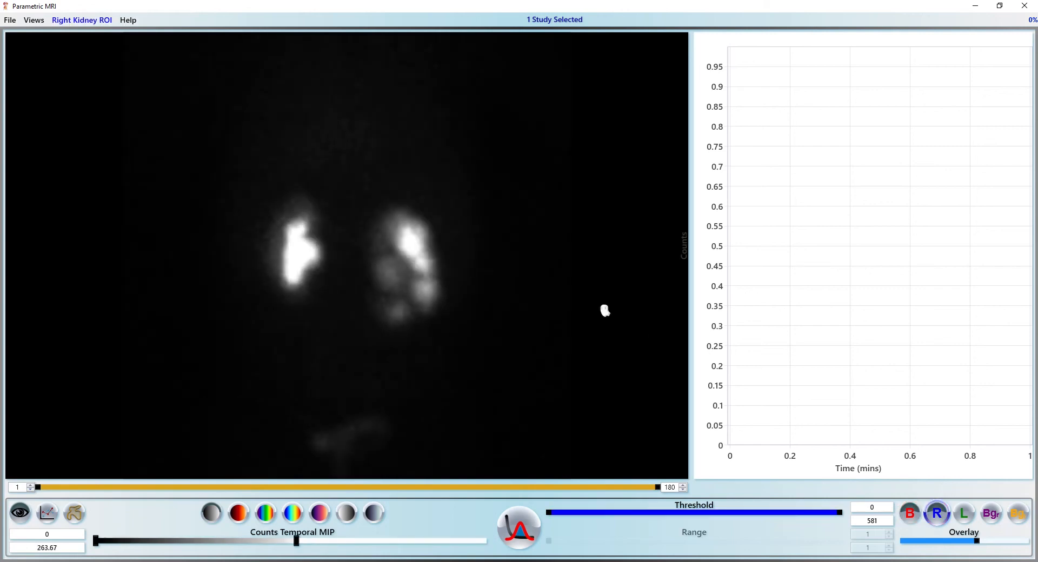
pyautogui.click(409, 268)
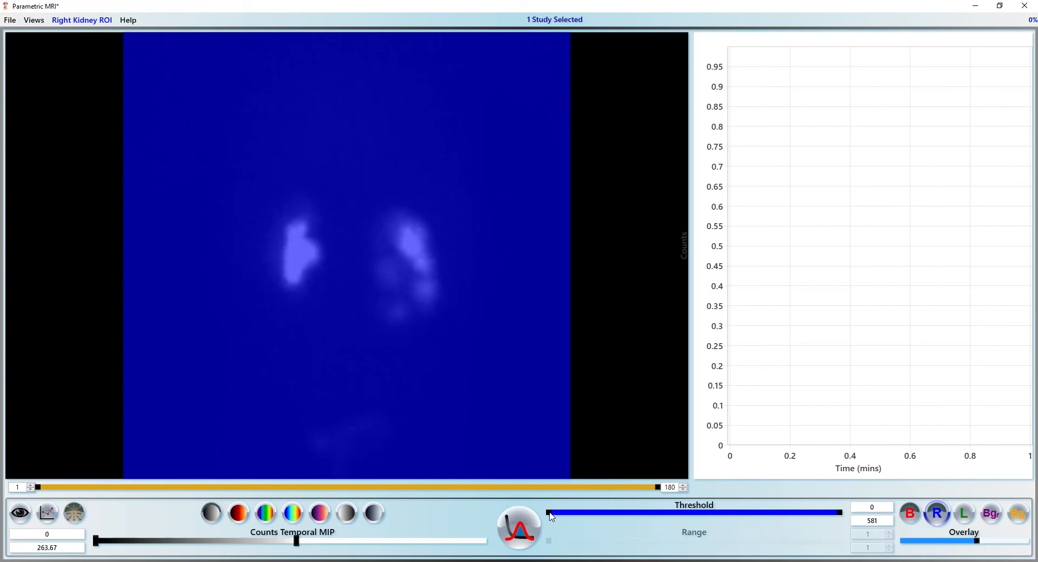
pyautogui.moveTo(551, 516); pyautogui.dragTo(562, 516)
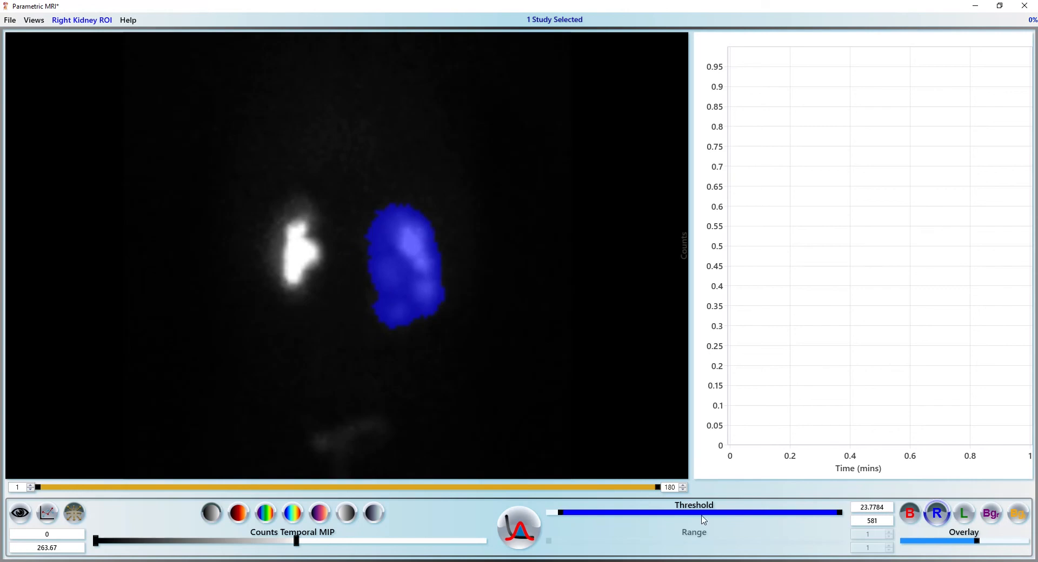
# - Create the left kidney ROI on the temporal MIP by region growing with the same threshold
pyautogui.click(963, 514)
pyautogui.click(305, 253)
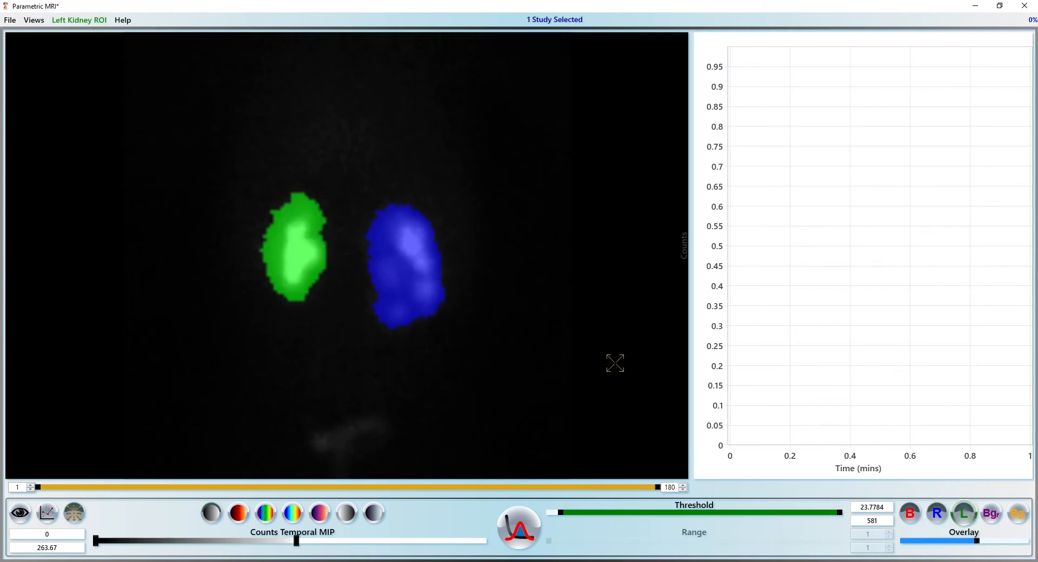
pyautogui.click(375, 288)
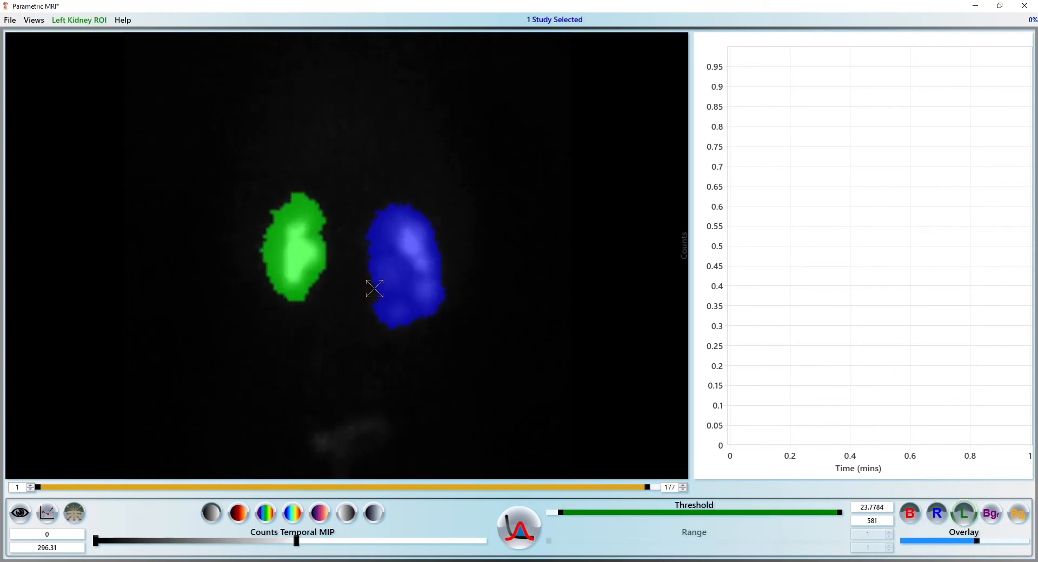
# - Place a region-growing seed for the bladder ROI on the faint bladder activity and reduce its lower threshold
pyautogui.click(910, 513)
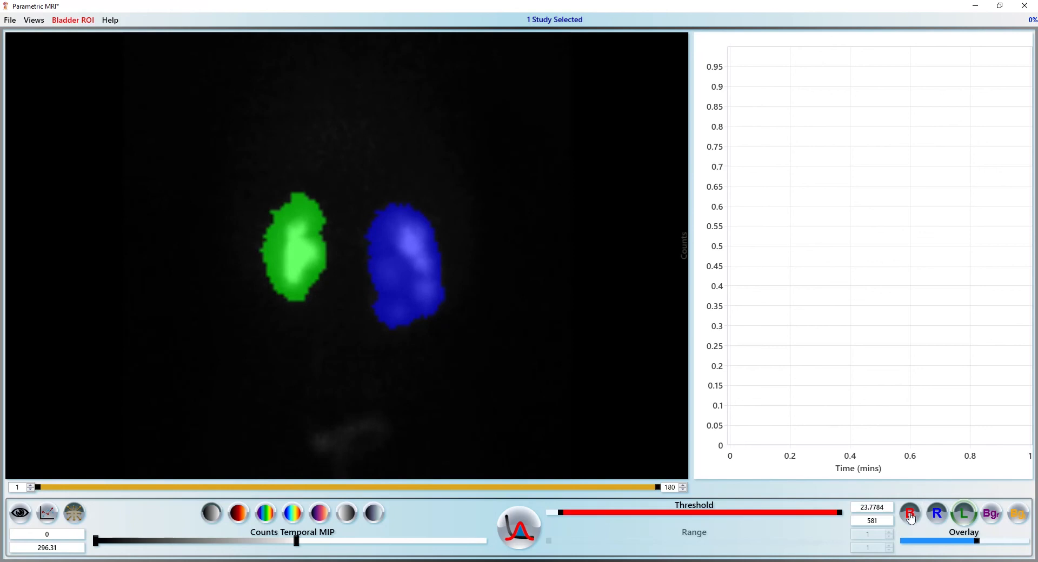
pyautogui.click(370, 439)
pyautogui.moveTo(562, 517); pyautogui.dragTo(554, 518)
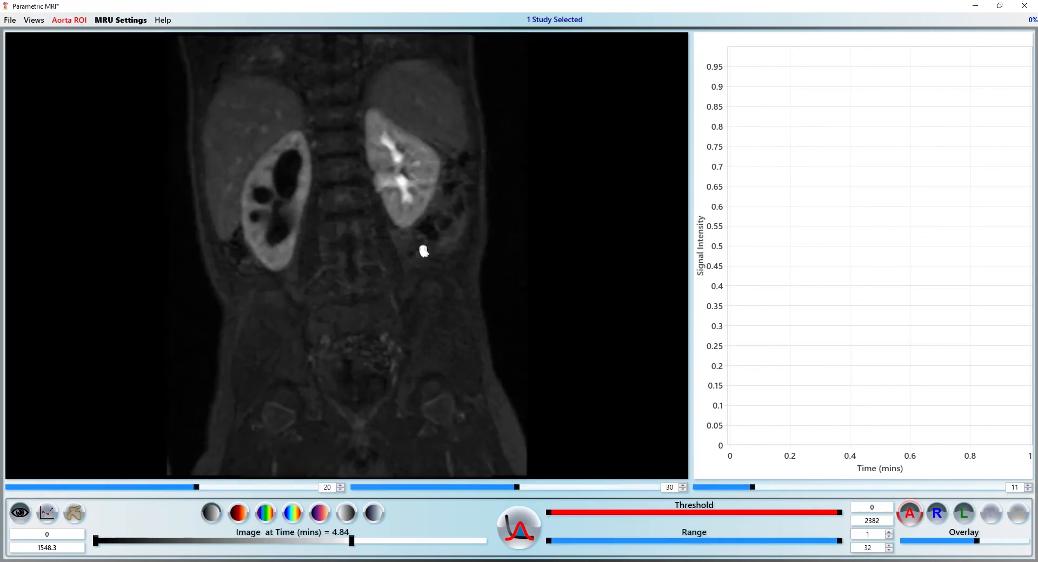
# - Browse the MR urography slices and display the Patlak FBV map of slice 21
pyautogui.scroll(7, 334, 265)
pyautogui.scroll(-6, 334, 269)
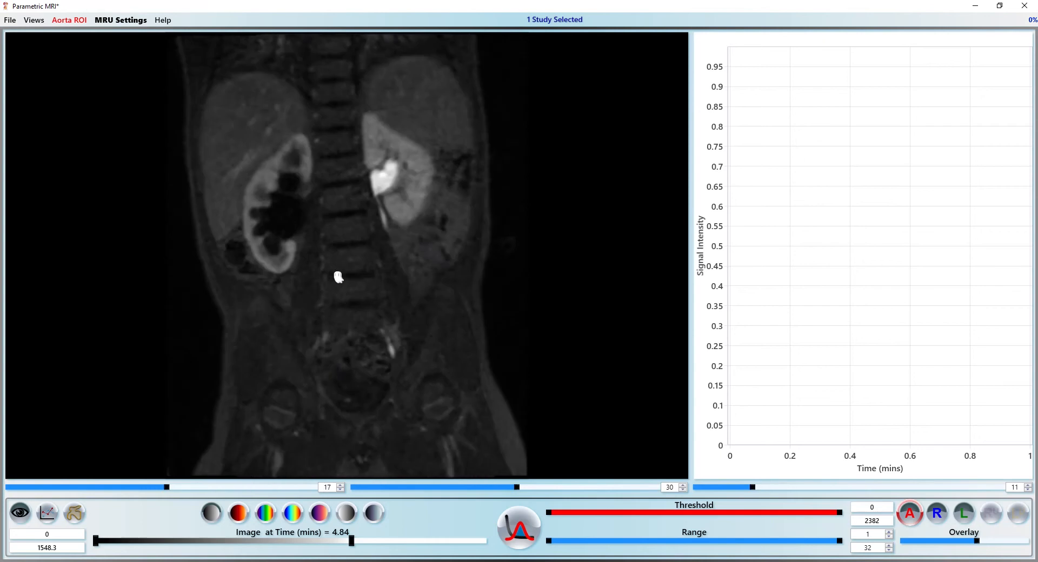
pyautogui.rightClick(332, 232)
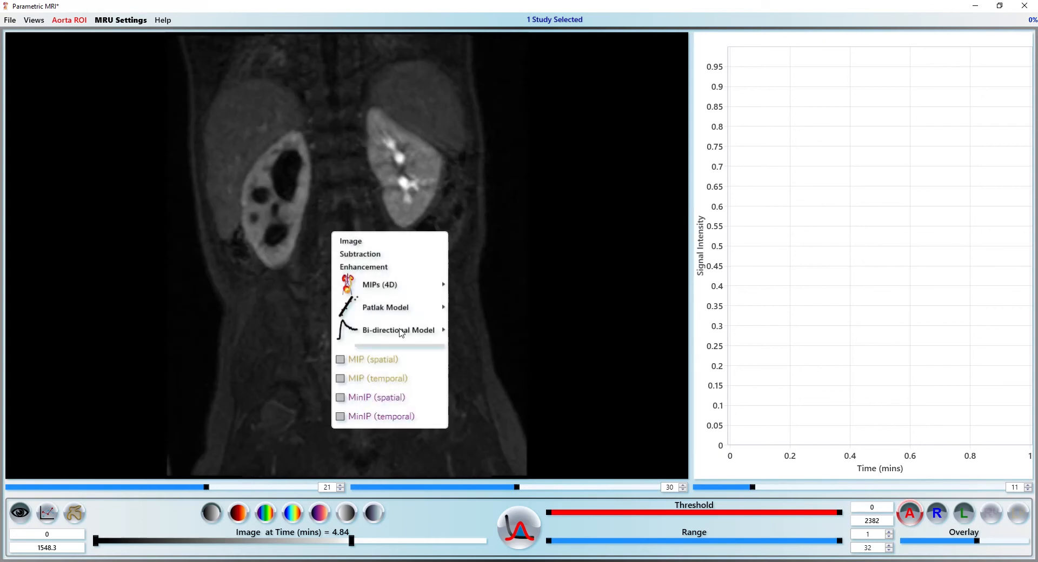
pyautogui.moveTo(402, 313)
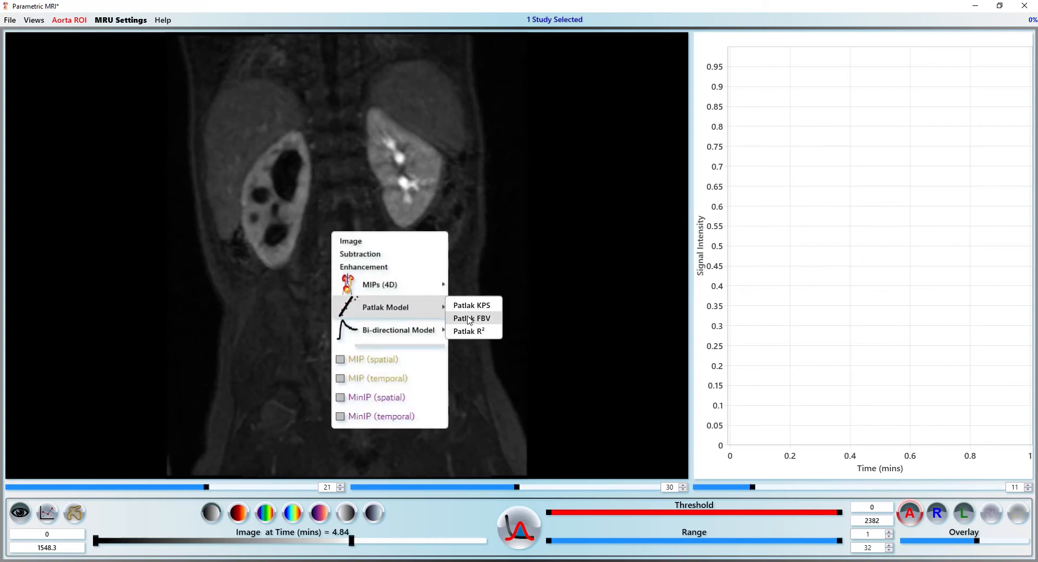
pyautogui.click(471, 319)
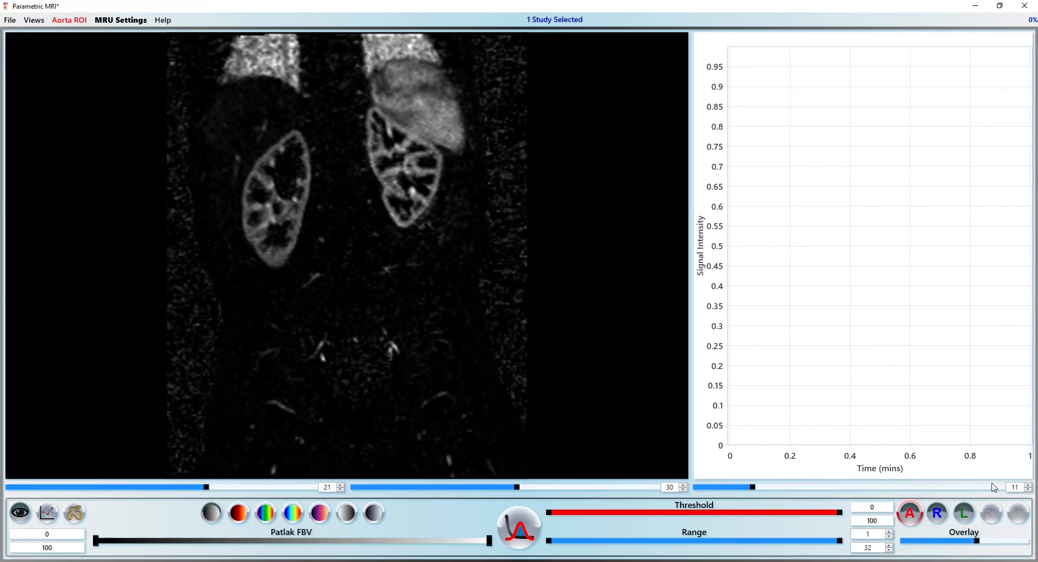
# - Place a region-growing seed for the Right Kidney ROI on the Patlak FBV map and raise its lower threshold
pyautogui.click(937, 513)
pyautogui.middleClick(249, 168)
pyautogui.middleClick(255, 166)
pyautogui.middleClick(257, 166)
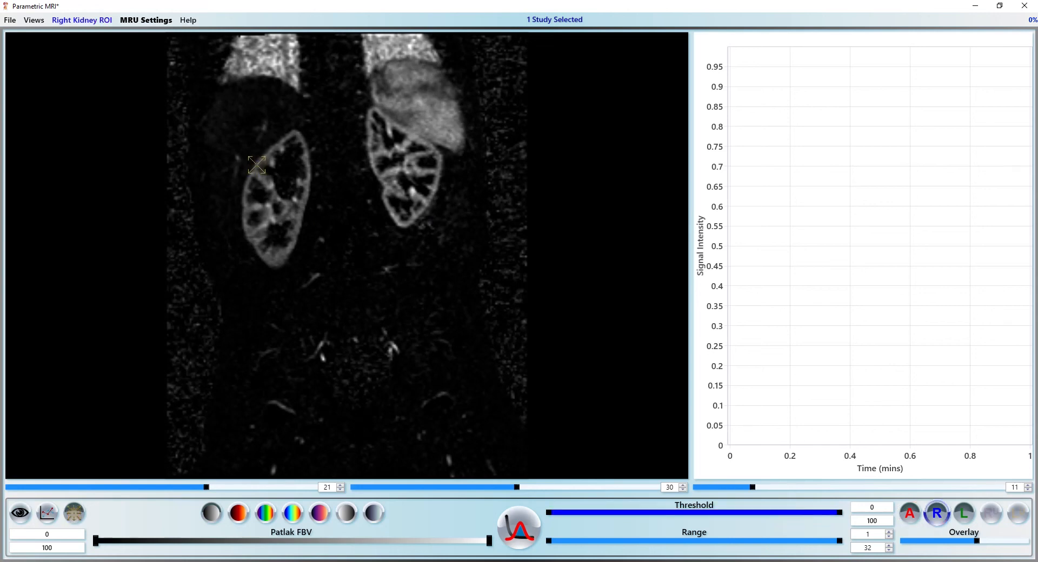
pyautogui.click(271, 174)
pyautogui.moveTo(549, 515); pyautogui.dragTo(590, 516)
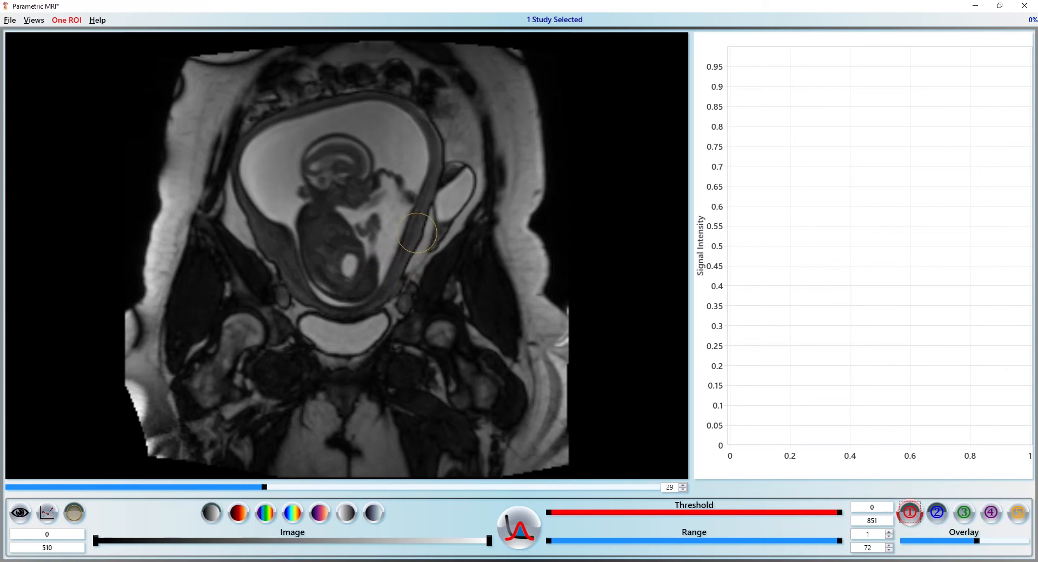
# - Paint separate freehand areas for ROIs One, Two and Three on slice 29 of the fetal study with the circular brush
pyautogui.moveTo(367, 189)
pyautogui.mouseDown()
pyautogui.moveTo(405, 216)
pyautogui.moveTo(349, 170)
pyautogui.mouseUp()
pyautogui.click(930, 513)
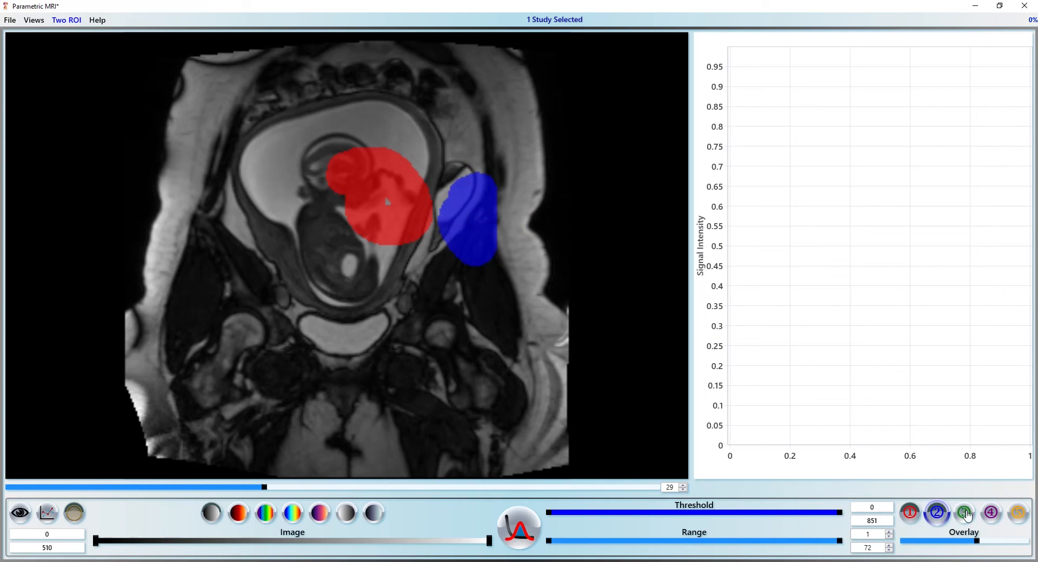
pyautogui.click(964, 513)
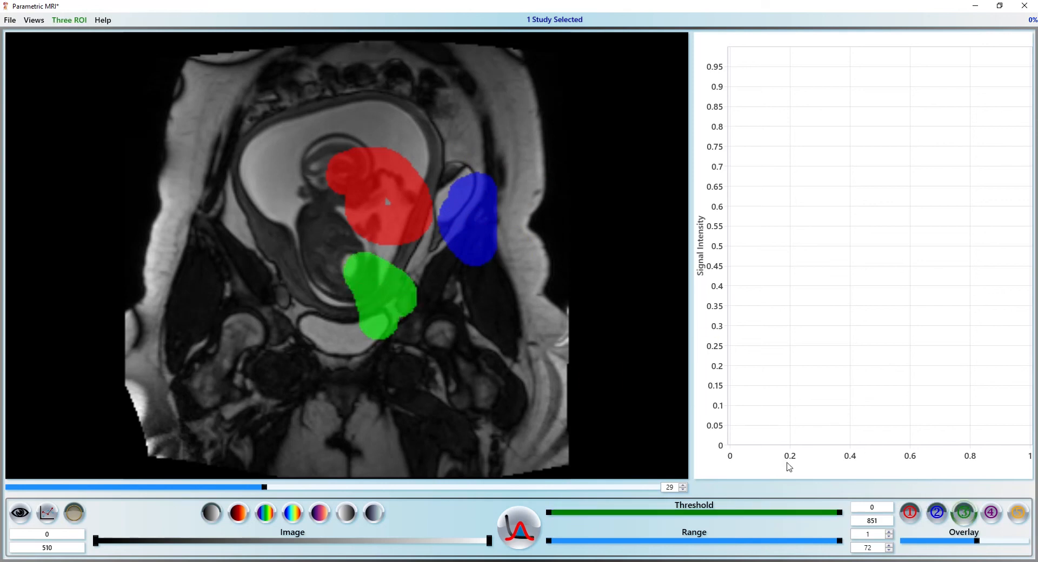
# - Switch through the three ROIs, delete ROI Three, and briefly lower the ROI overlay opacity before restoring it
pyautogui.click(910, 515)
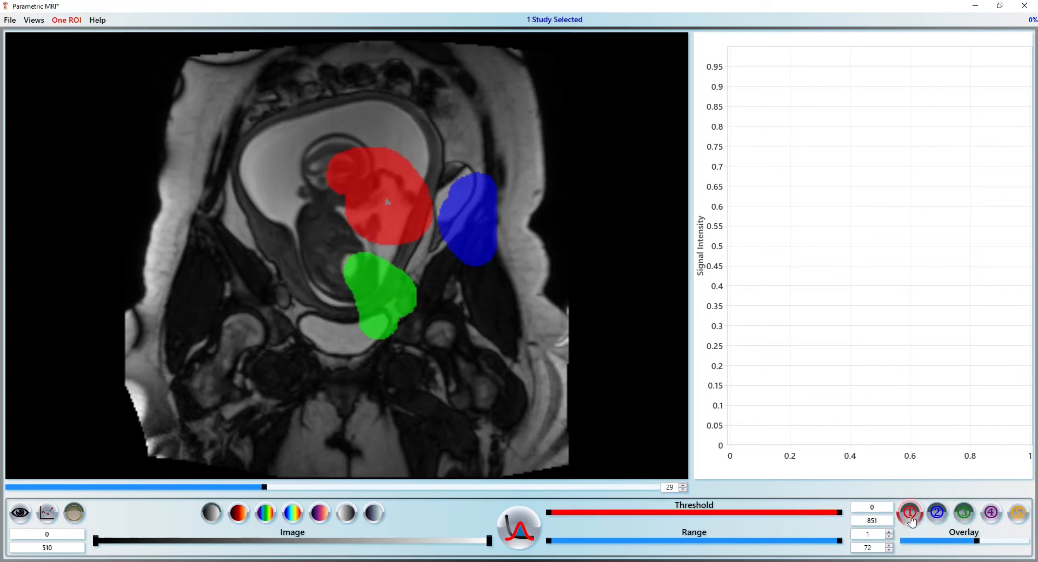
pyautogui.click(943, 518)
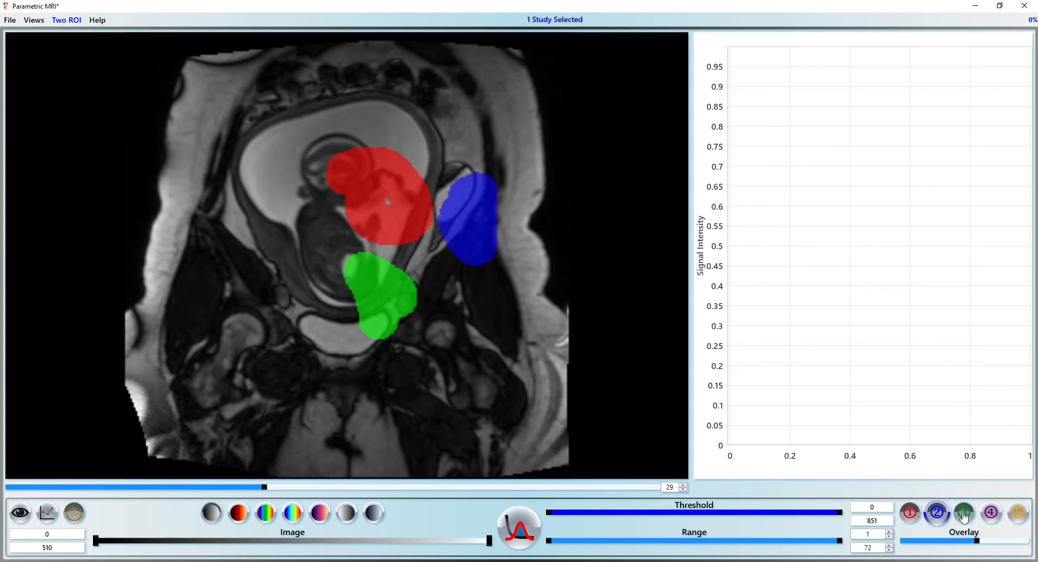
pyautogui.click(964, 514)
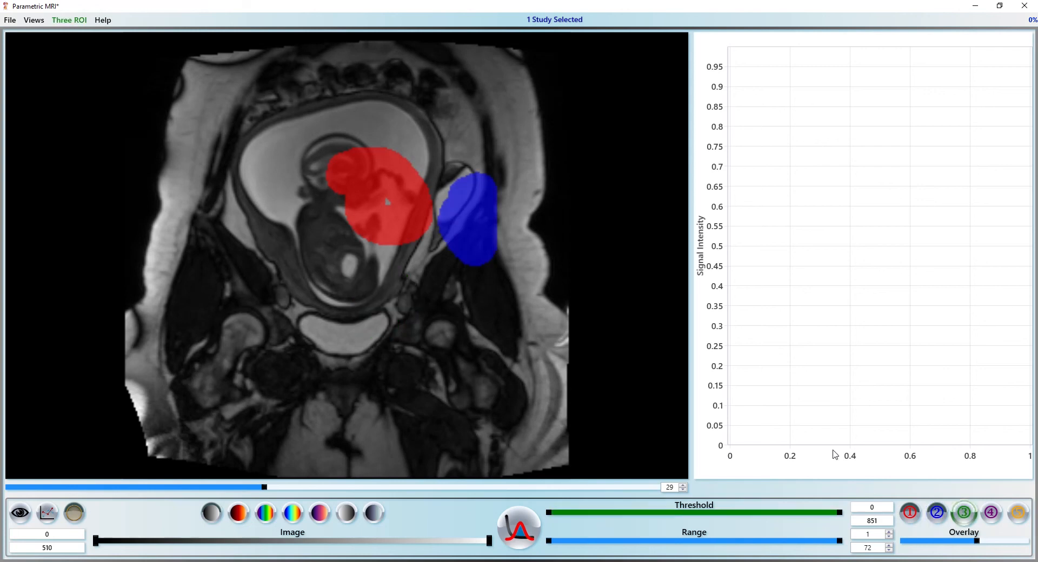
pyautogui.moveTo(973, 541); pyautogui.dragTo(939, 547)
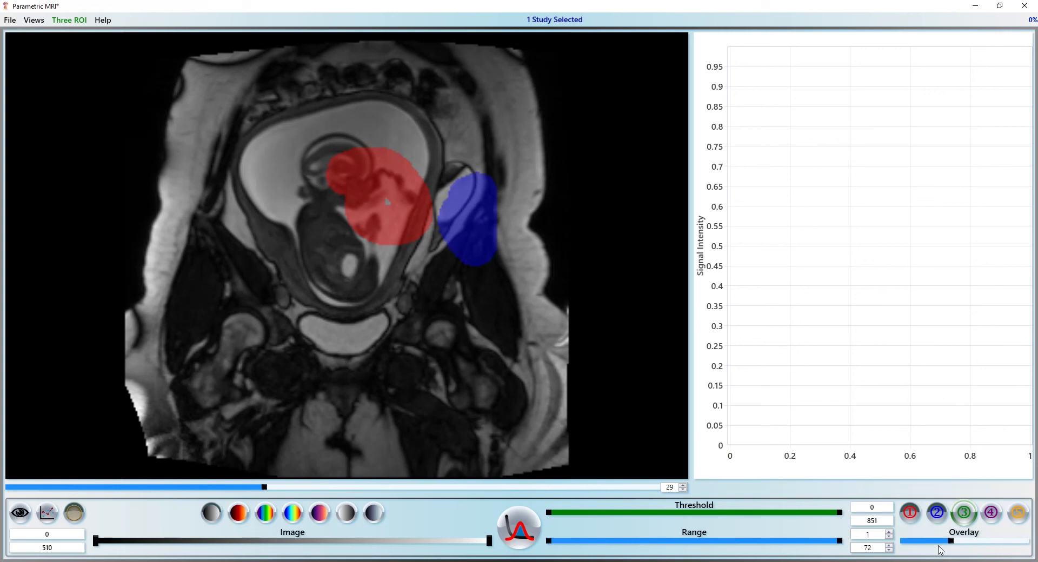
pyautogui.click(961, 534)
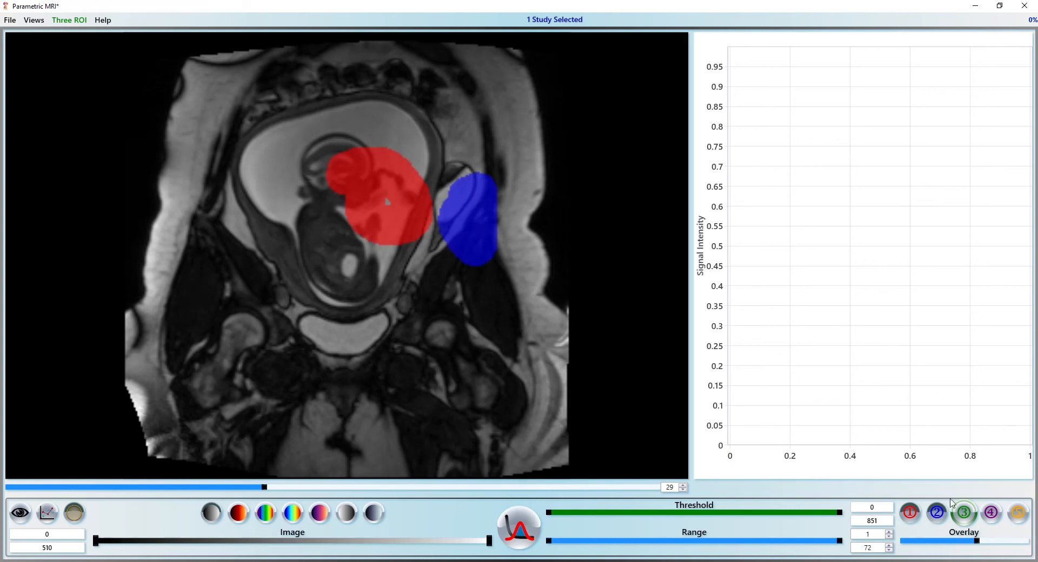
# - Delete ROI Two and ROI One from the fetal image
pyautogui.click(937, 512)
pyautogui.press('Delete')
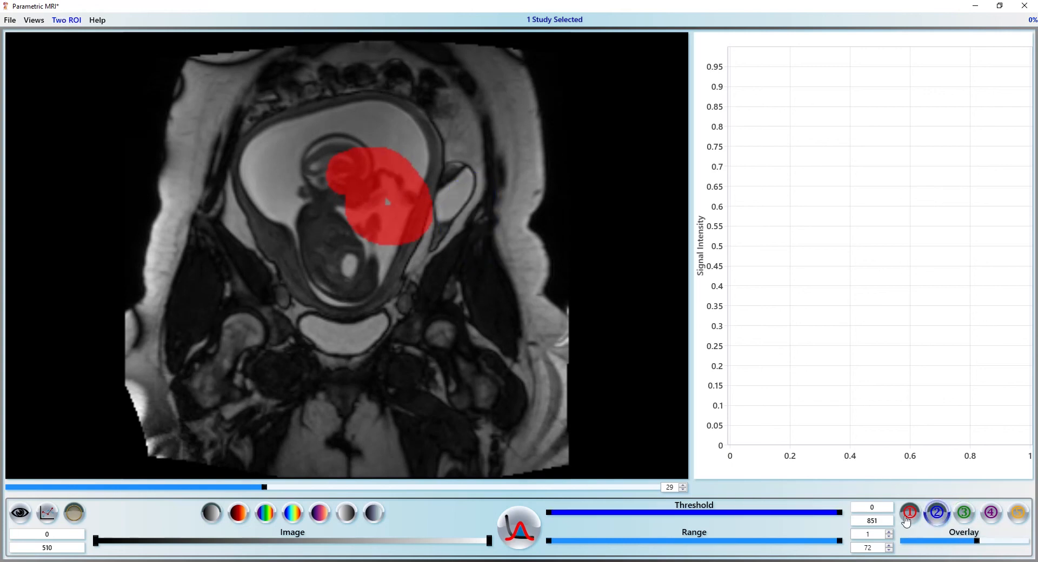
pyautogui.click(911, 513)
pyautogui.press('Delete')
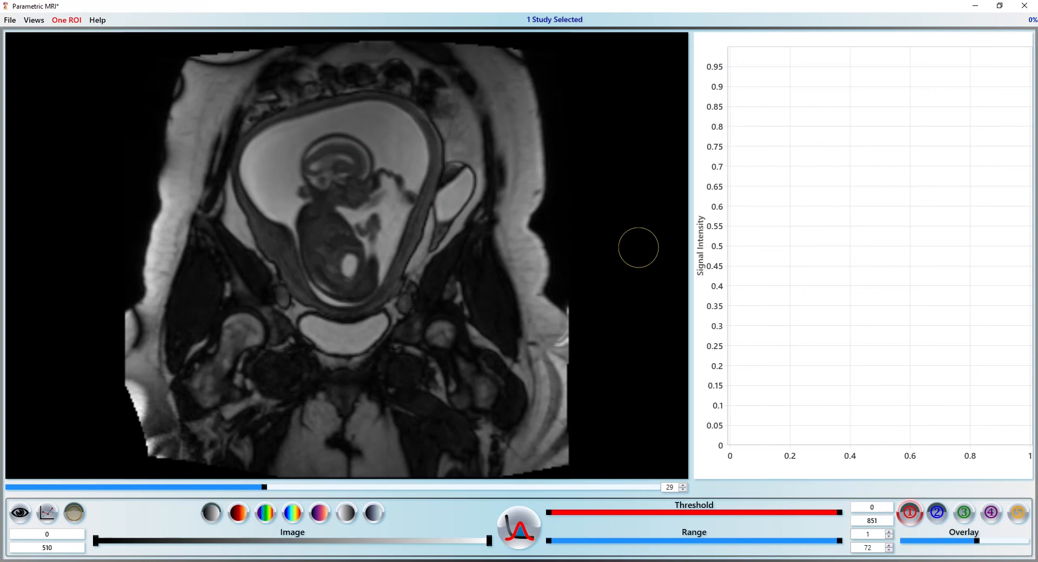
# - Paint ROI One across the upper uterus and an overlapping ROI Two extending beyond the uterine wall on slice 29
pyautogui.moveTo(384, 164)
pyautogui.mouseDown()
pyautogui.moveTo(368, 160)
pyautogui.moveTo(393, 154)
pyautogui.mouseUp()
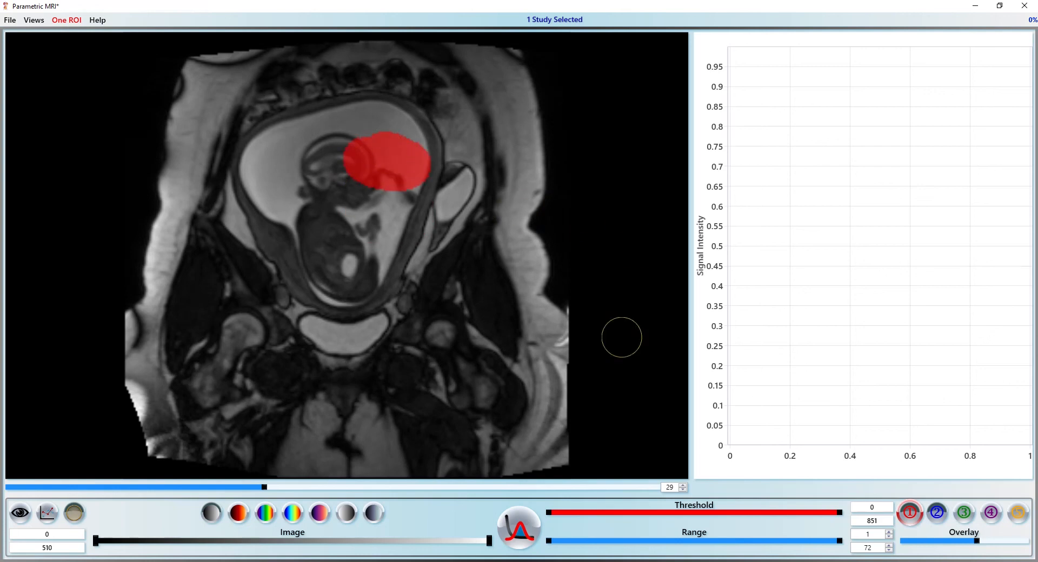
pyautogui.click(936, 513)
pyautogui.moveTo(479, 172)
pyautogui.mouseDown()
pyautogui.moveTo(441, 176)
pyautogui.moveTo(398, 159)
pyautogui.mouseUp()
# - Reduce ROI Two to its overlap with a copy of ROI One using Paste And, and delete ROI One
pyautogui.click(910, 512)
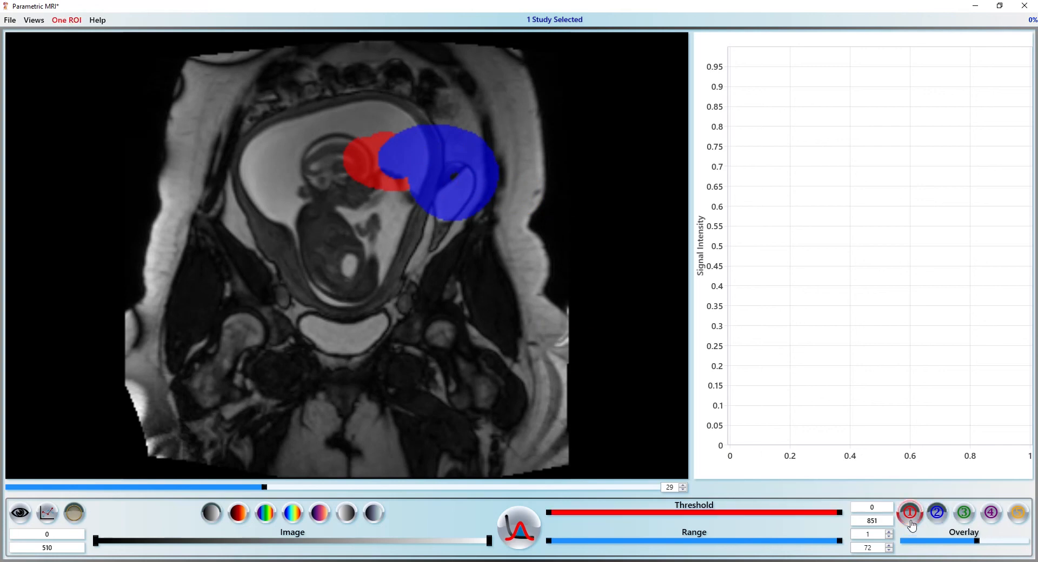
pyautogui.click(67, 20)
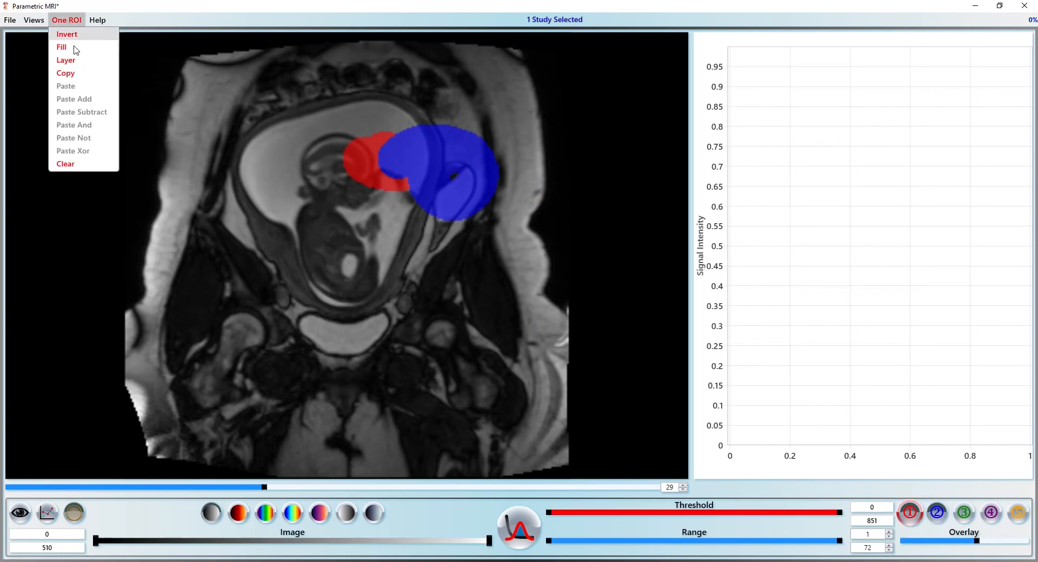
pyautogui.click(76, 73)
pyautogui.click(940, 517)
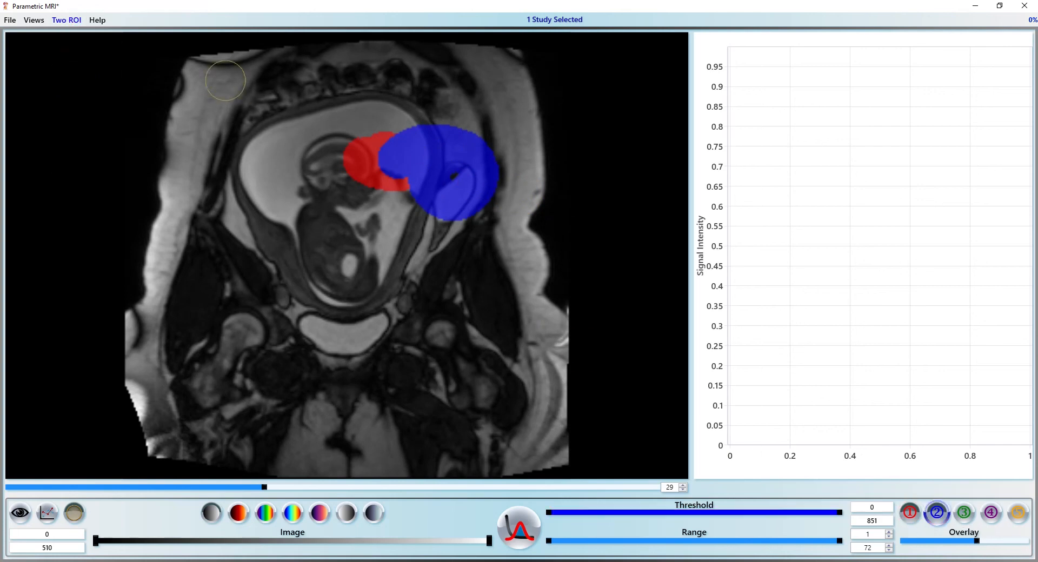
pyautogui.click(67, 20)
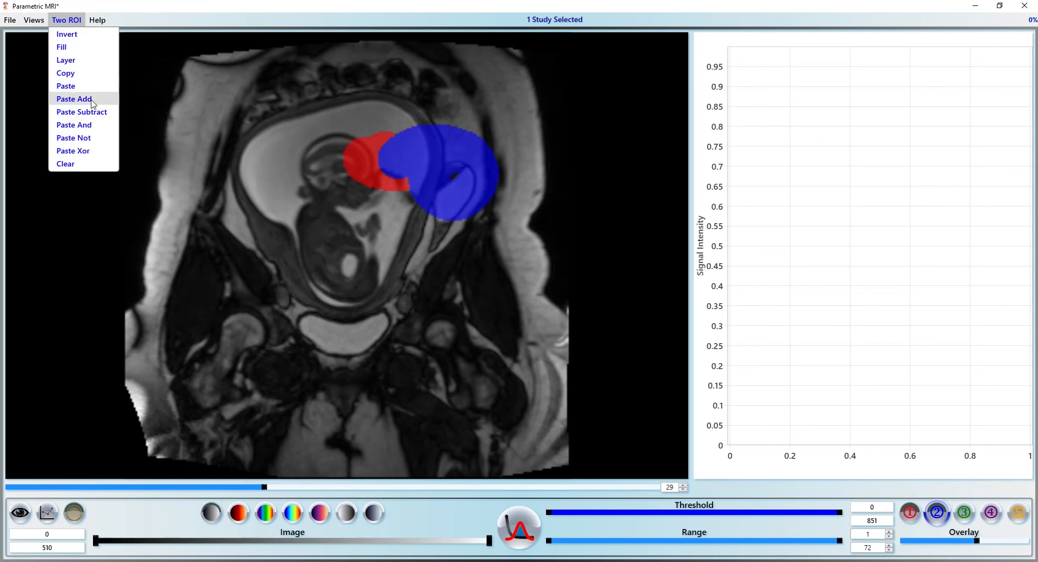
pyautogui.click(84, 125)
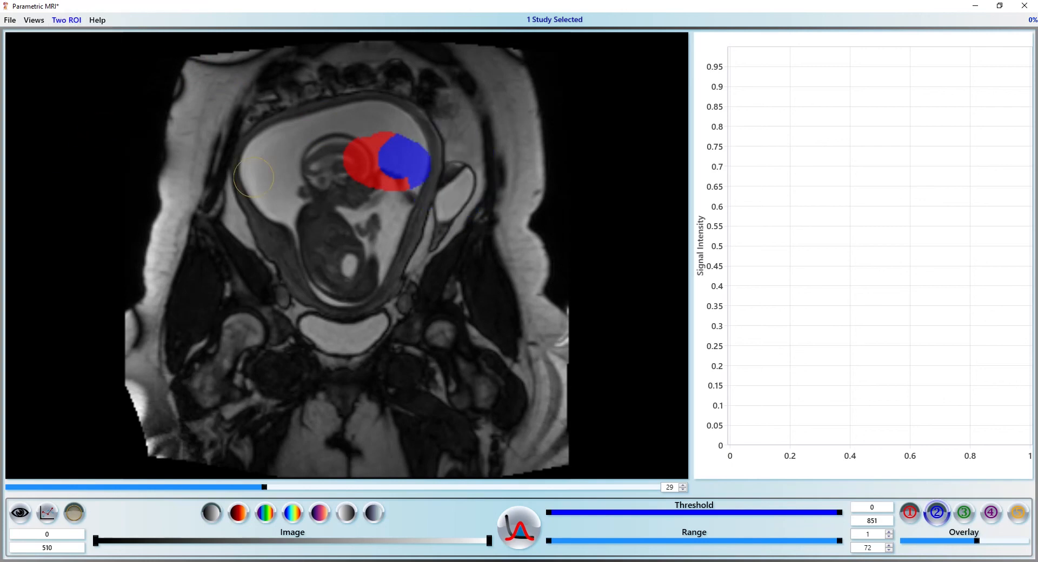
pyautogui.click(908, 516)
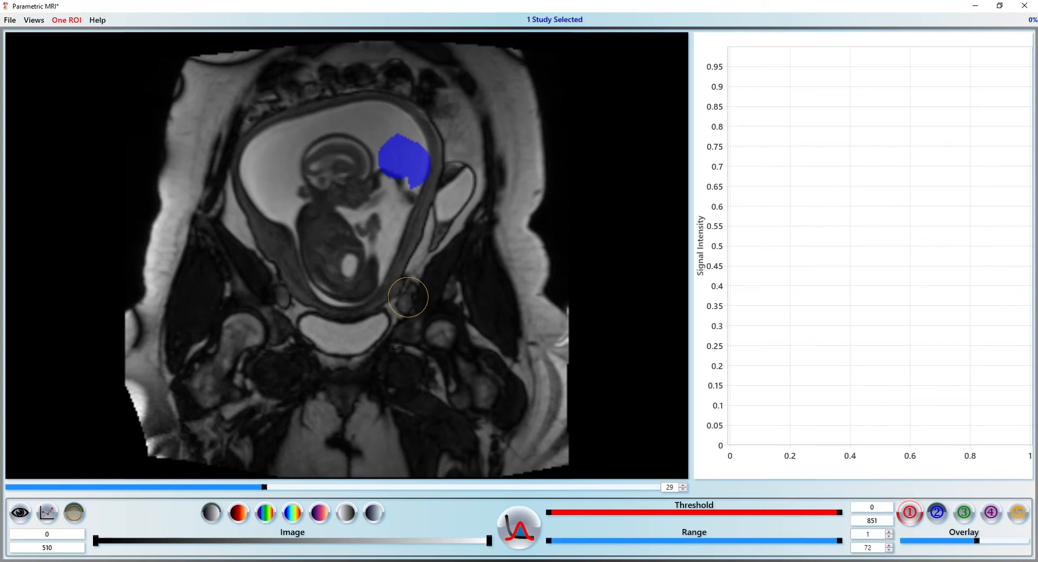
pyautogui.click(901, 514)
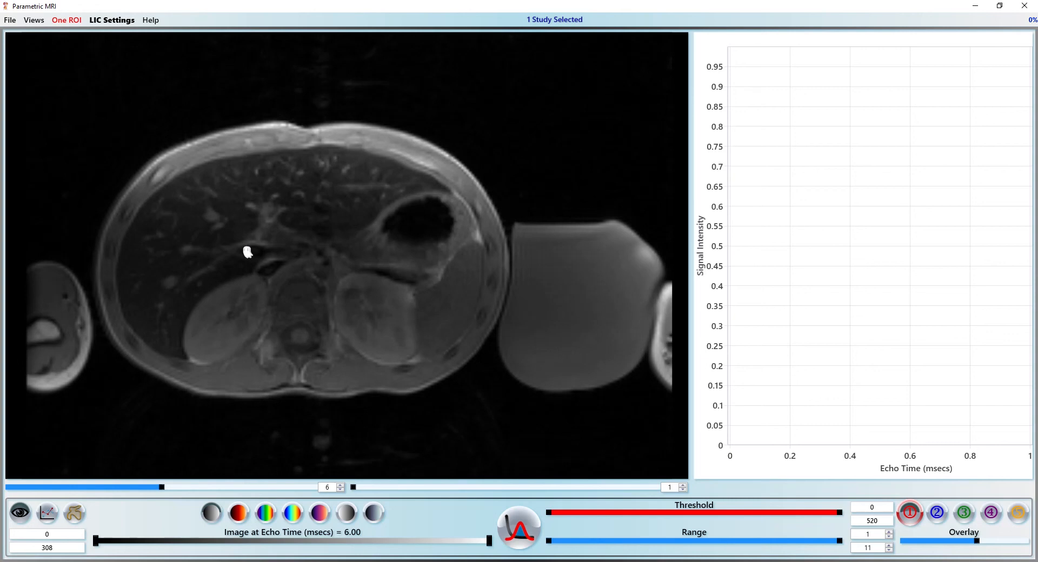
# - Display the Monoexp R2 map of liver slice 6 and region grow the liver as ROI One with a lower threshold of 114.295
pyautogui.scroll(3, 247, 249)
pyautogui.scroll(-3, 247, 250)
pyautogui.rightClick(246, 229)
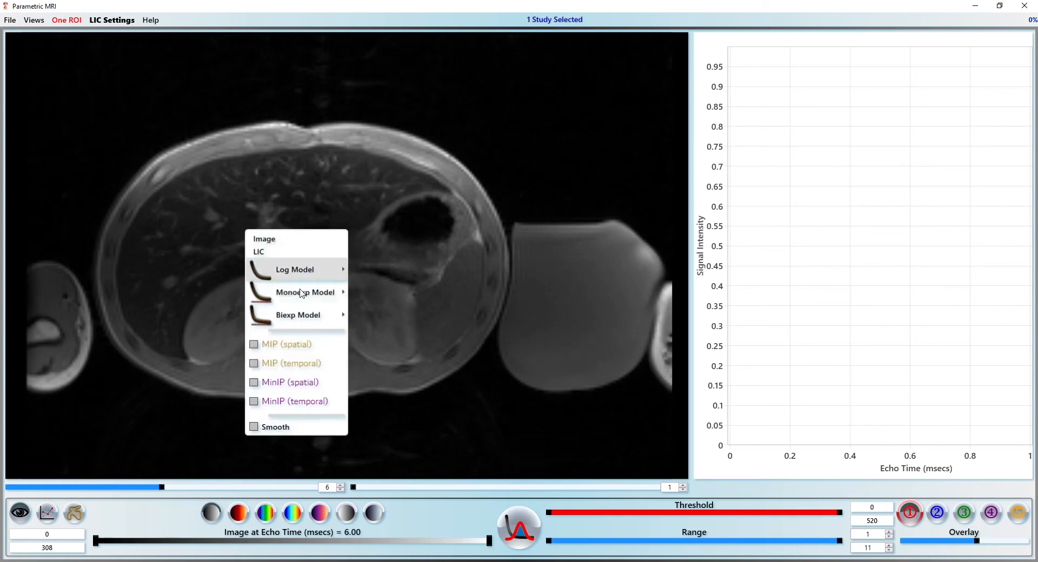
pyautogui.moveTo(311, 294)
pyautogui.click(357, 316)
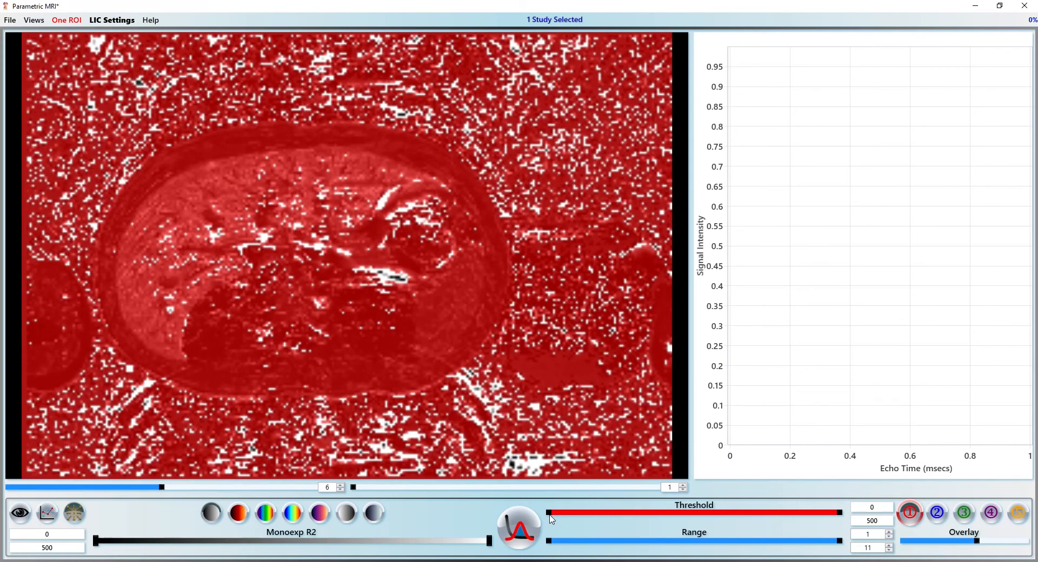
pyautogui.moveTo(552, 518); pyautogui.dragTo(618, 520)
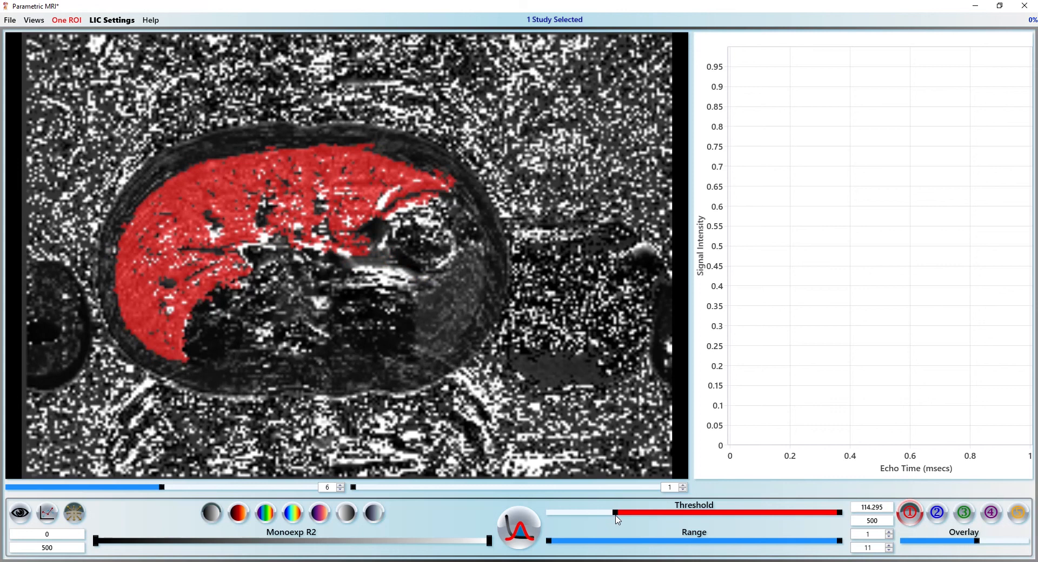
pyautogui.click(66, 20)
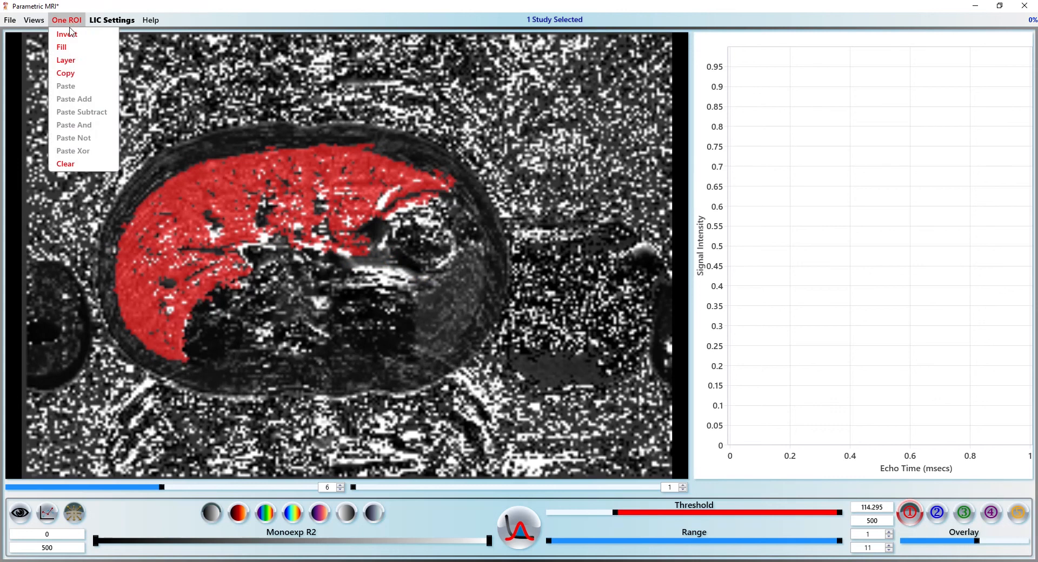
# - Refine liver ROI One on the Monoexp Correlation map with a lower threshold of 905.239 and apply Layer to it
pyautogui.rightClick(218, 206)
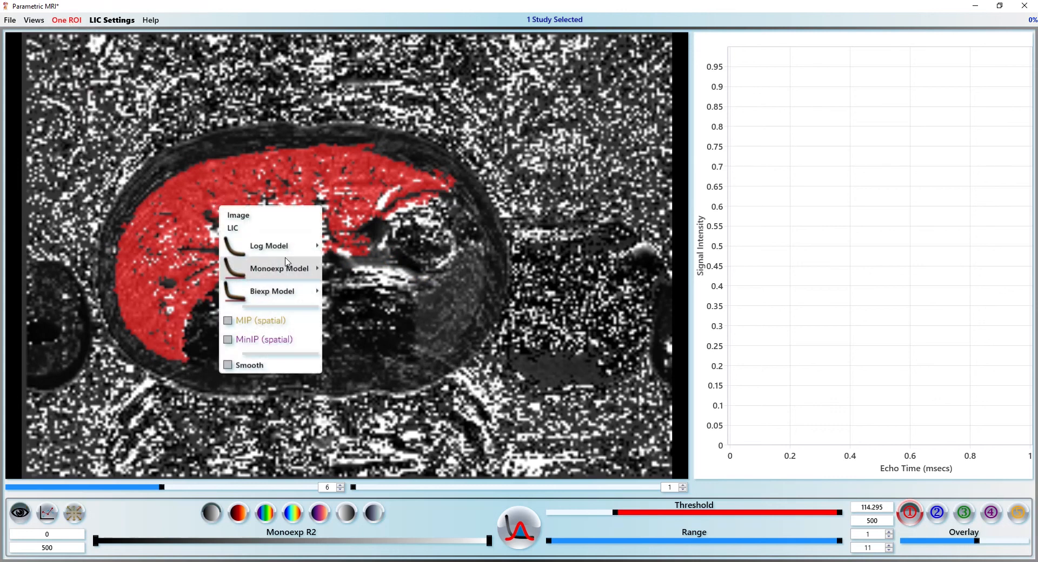
pyautogui.moveTo(295, 265)
pyautogui.click(365, 331)
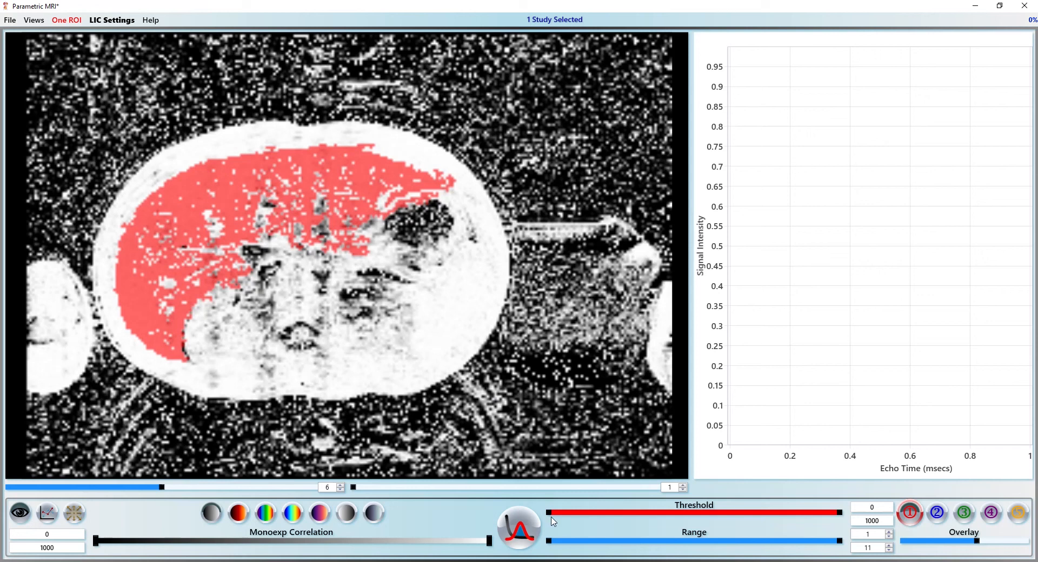
pyautogui.moveTo(553, 518); pyautogui.dragTo(816, 516)
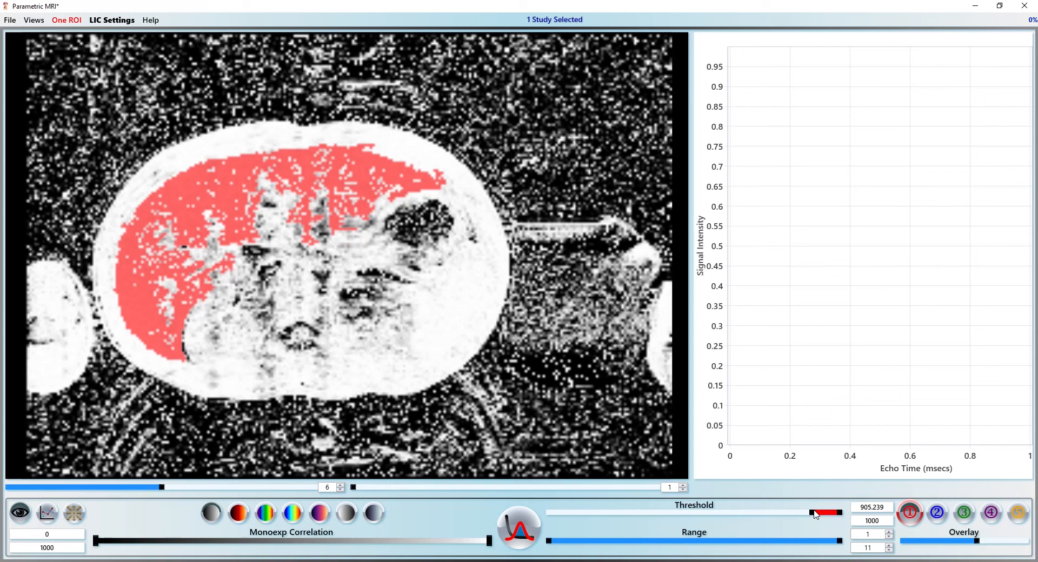
pyautogui.click(66, 20)
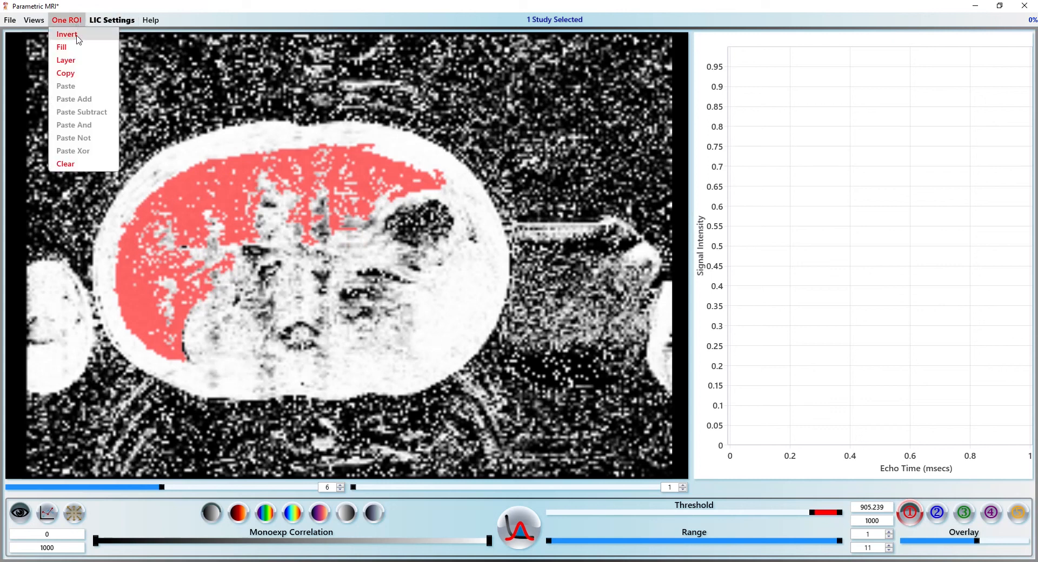
pyautogui.click(83, 61)
# - Return to the 6.00 ms echo image and limit liver ROI One with an upper threshold of 78.3079
pyautogui.rightClick(194, 183)
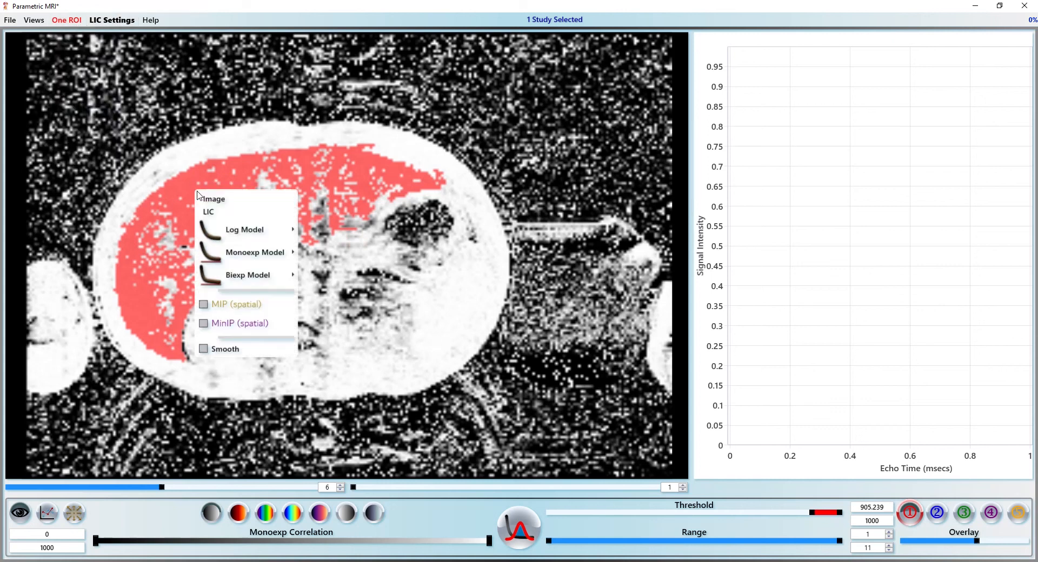
pyautogui.click(213, 202)
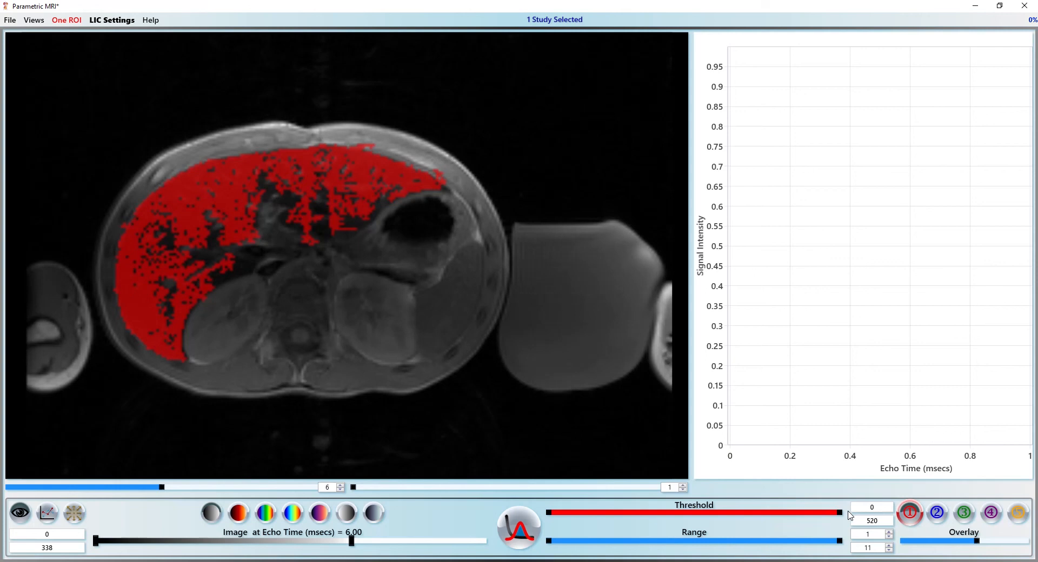
pyautogui.moveTo(841, 514); pyautogui.dragTo(595, 520)
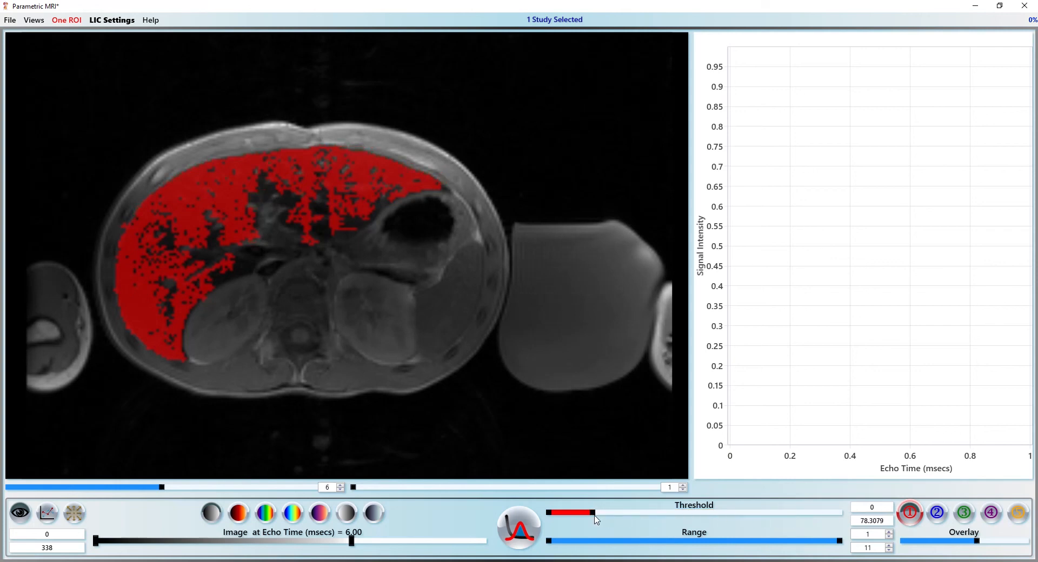
pyautogui.rightClick(122, 231)
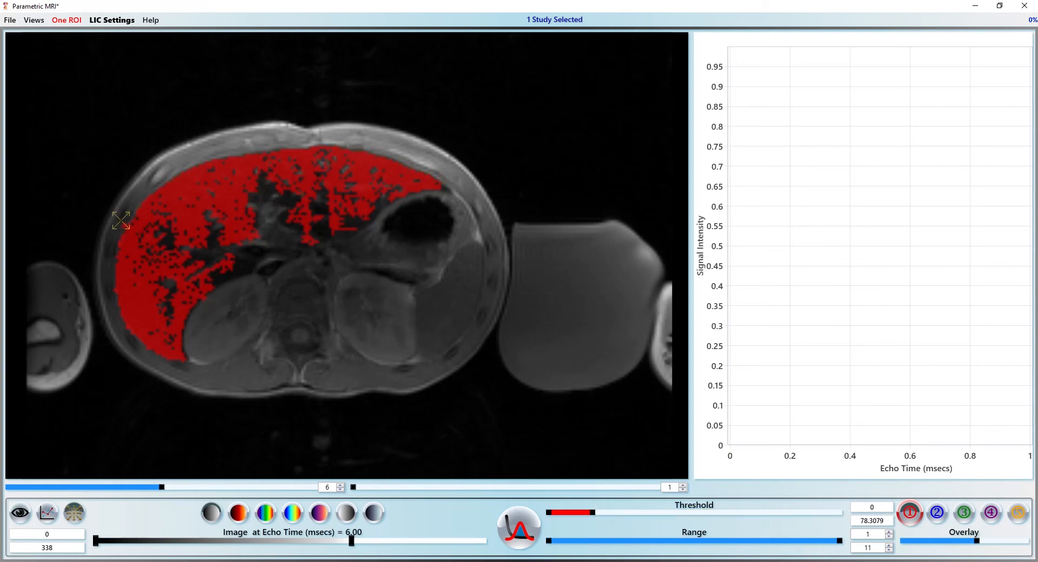
pyautogui.rightClick(125, 217)
pyautogui.rightClick(123, 217)
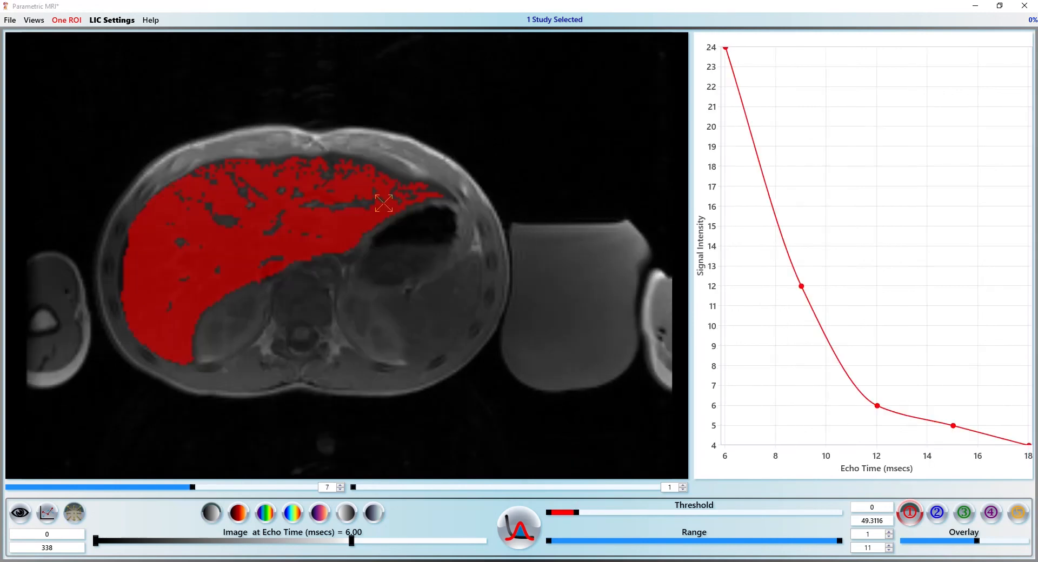
# - Try the Threshold (+Smooth) option on the liver ROI in slice 7 and switch back to the plain Threshold
pyautogui.rightClick(569, 512)
pyautogui.rightClick(569, 512)
pyautogui.rightClick(568, 512)
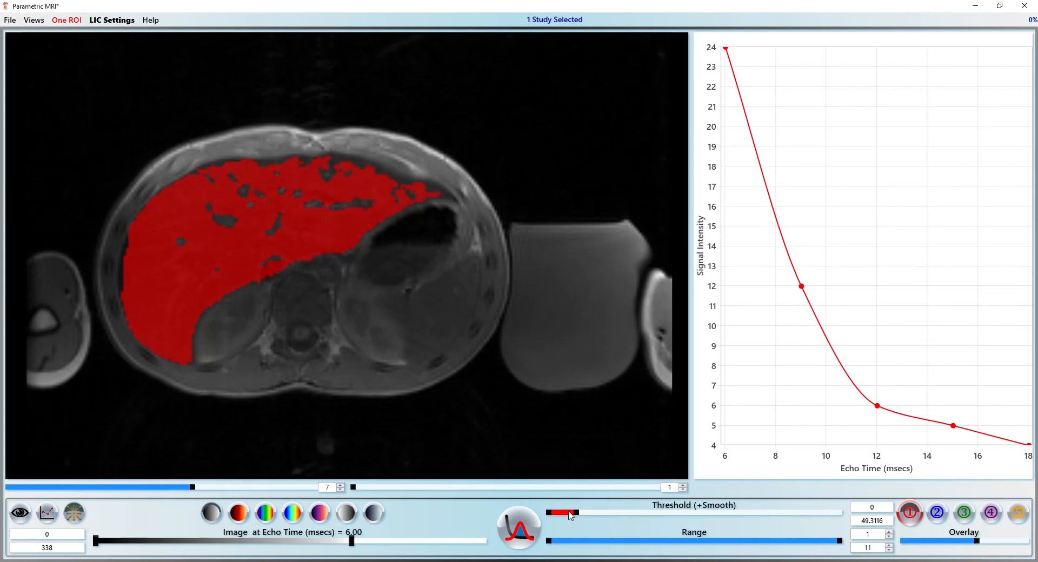
pyautogui.rightClick(569, 512)
pyautogui.rightClick(569, 512)
pyautogui.rightClick(569, 512)
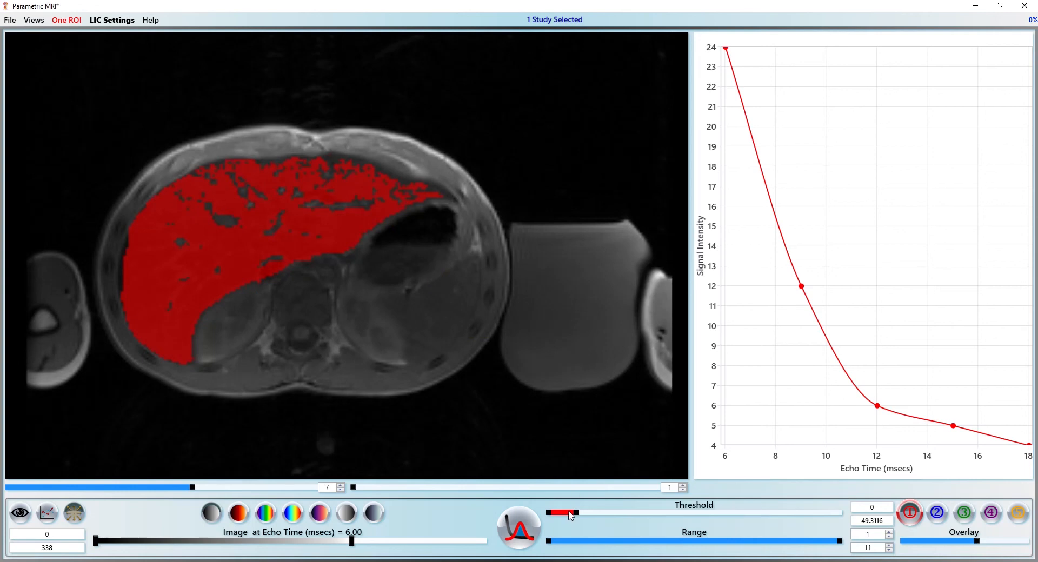